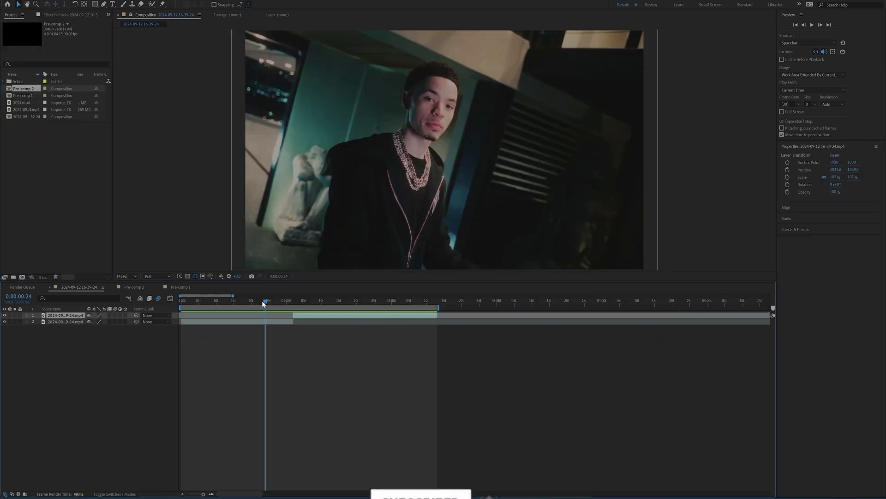
Pre-compose the two video clip layers together into a single new composition
mouse_move(266, 305)
mouse_down()
mouse_move(306, 305)
mouse_move(271, 305)
mouse_up()
shift+click(41, 322)
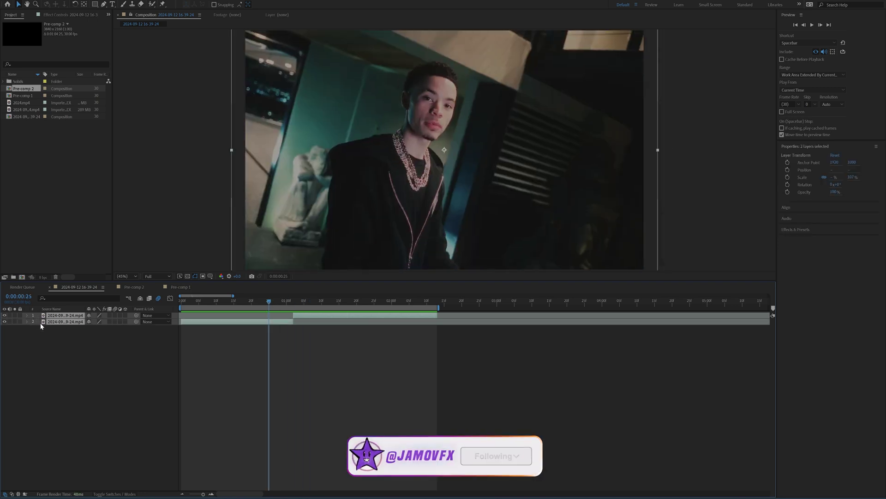
key(ctrl+shift+c)
click(460, 291)
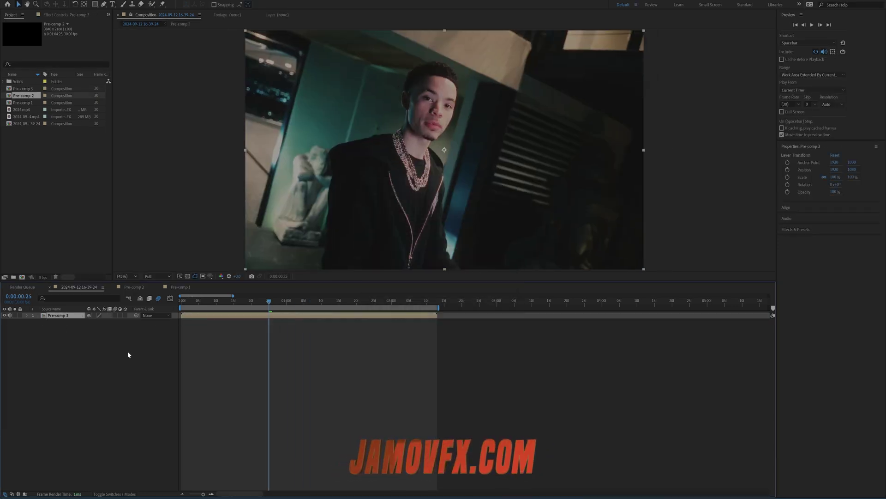
Add a new adjustment layer above the pre-composed clips
right_click(112, 353)
mouse_move(139, 355)
click(221, 415)
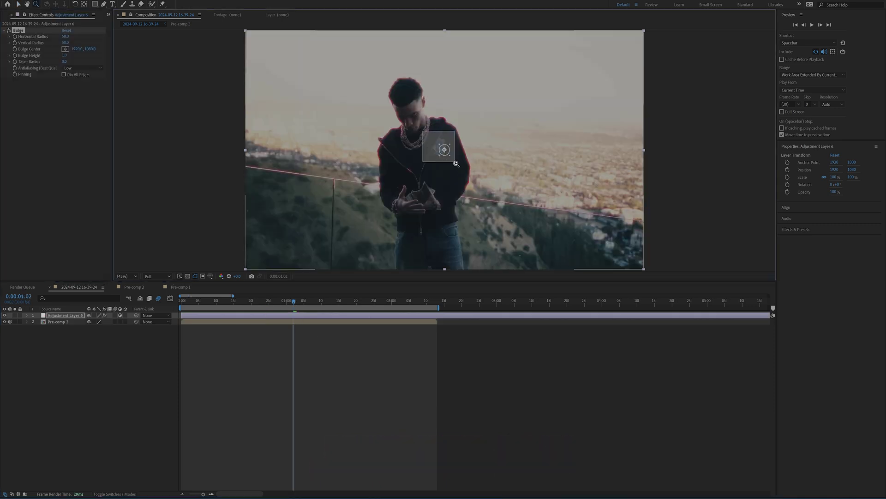
Enlarge the adjustment layer's Bulge horizontal radius to about 1660 and its vertical radius until the ellipse spans nearly the full frame height
scroll(461, 172, up, 4)
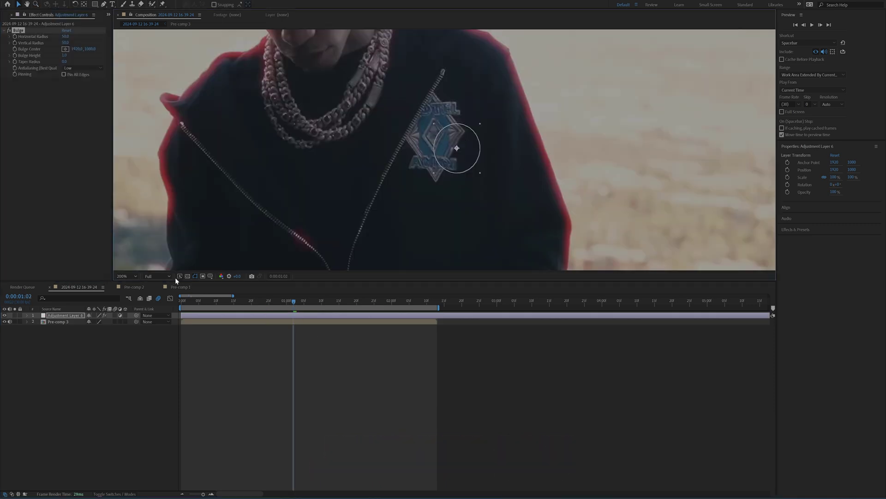
click(125, 275)
click(128, 284)
drag(65, 37, 123, 33)
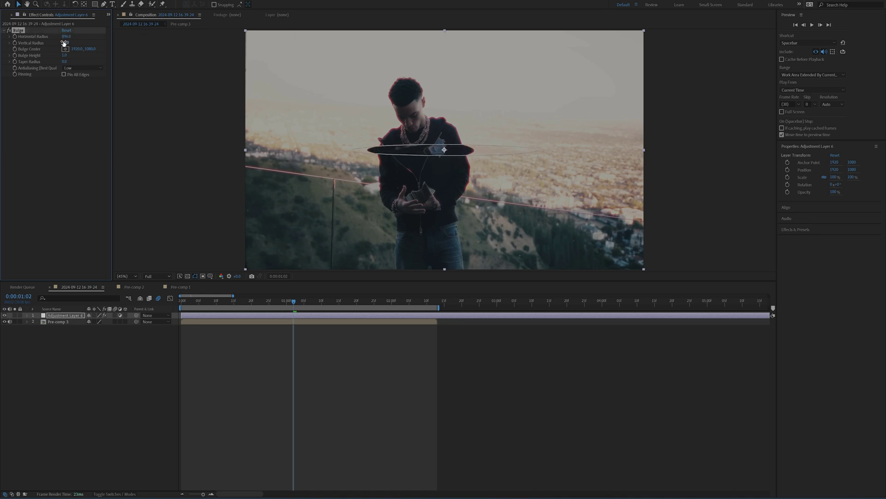
drag(64, 43, 311, 42)
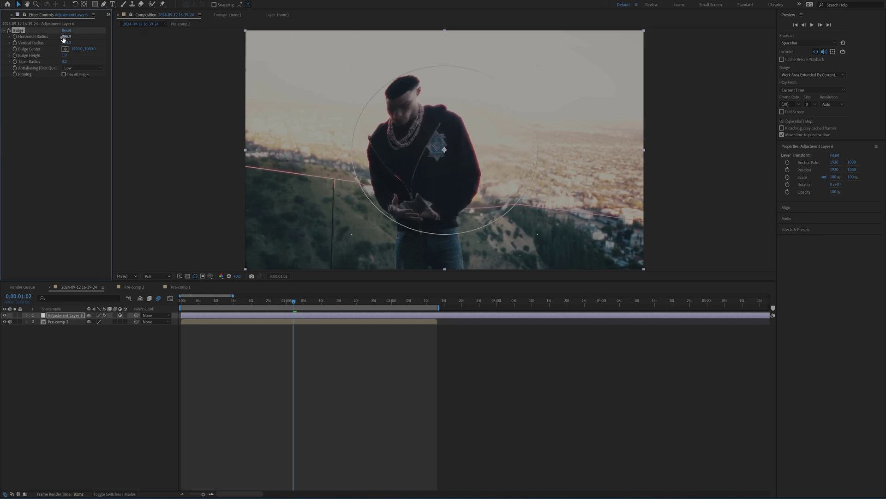
drag(64, 37, 439, 37)
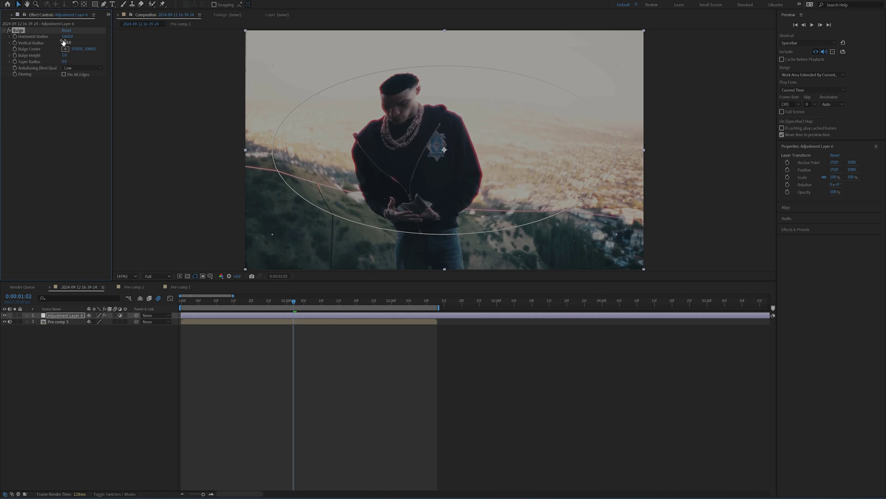
drag(91, 42, 166, 44)
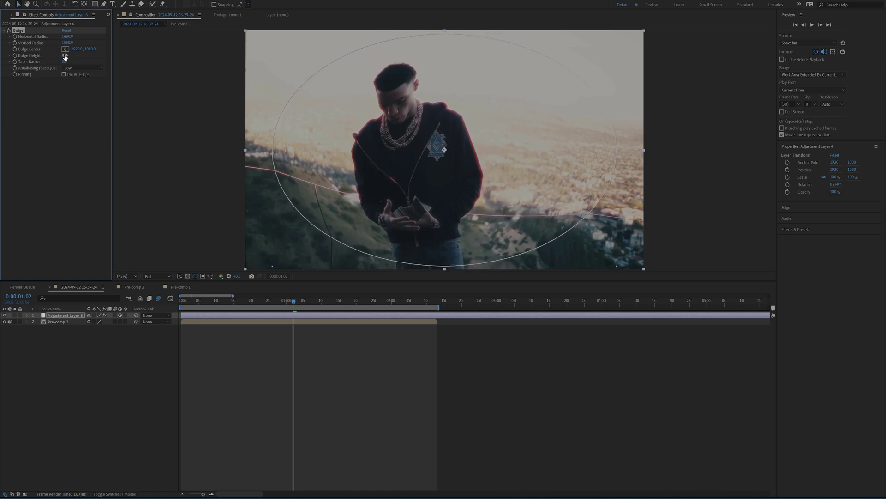
Give the Bulge a negative height and fit its ellipse around the subject by adjusting the vertical radius and bulge center
drag(65, 55, 2, 61)
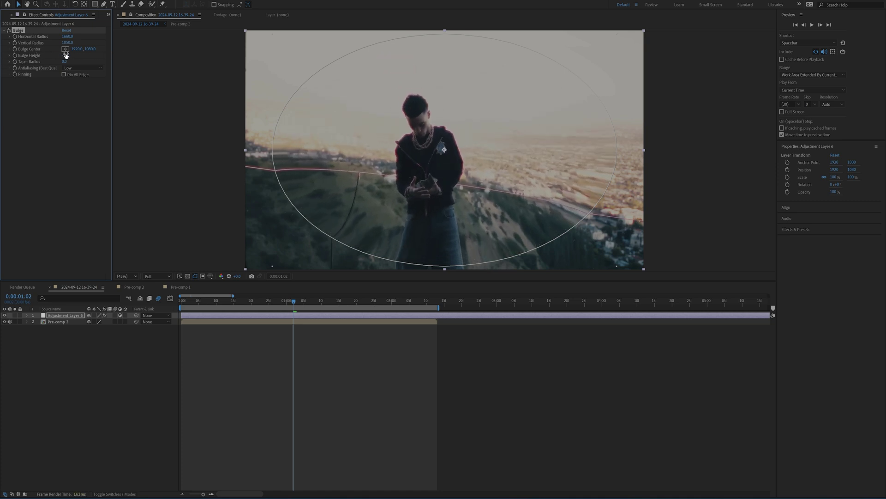
drag(58, 55, 1, 45)
mouse_move(66, 43)
mouse_down()
mouse_move(86, 43)
mouse_move(53, 42)
mouse_up()
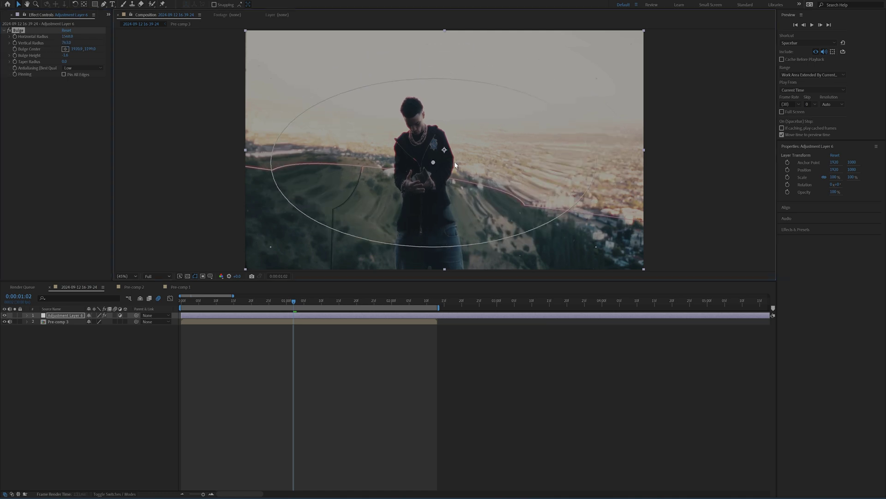
mouse_move(455, 165)
mouse_down()
mouse_move(429, 150)
mouse_move(442, 155)
mouse_up()
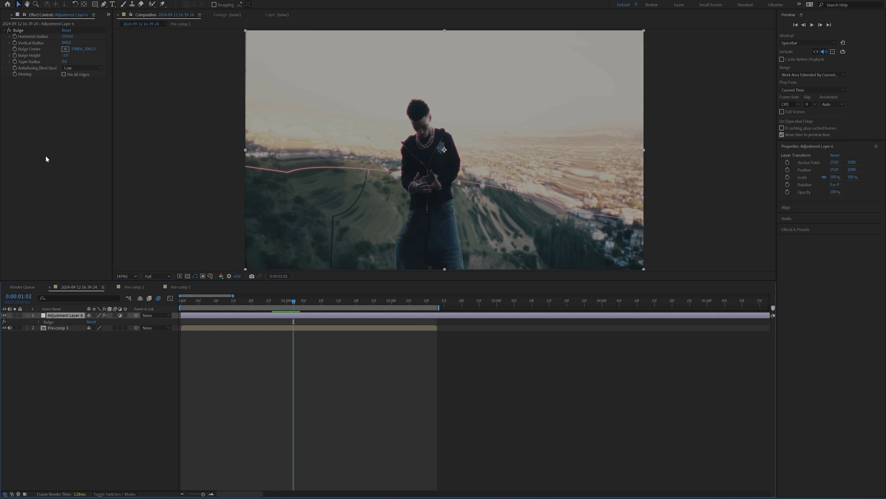
Keyframe the Bulge height at -4.0 at 0:00:01:02 and reduce the horizontal radius to about 1430
click(74, 60)
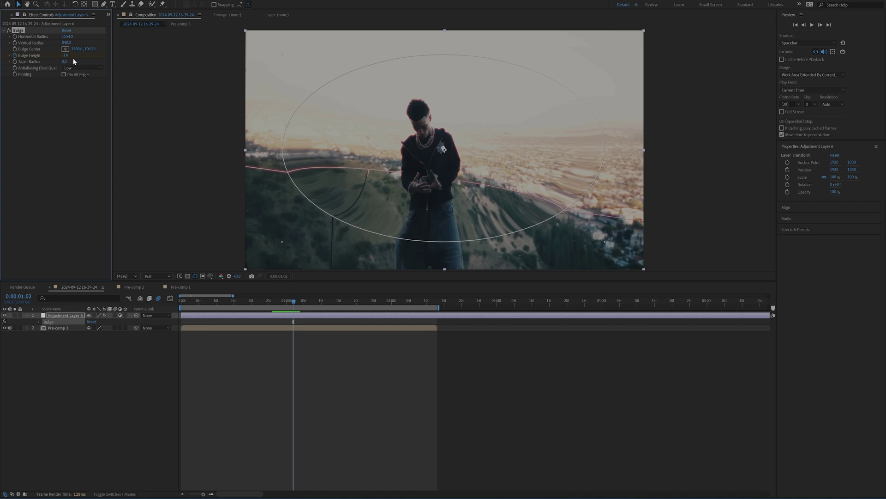
drag(67, 57, 2, 60)
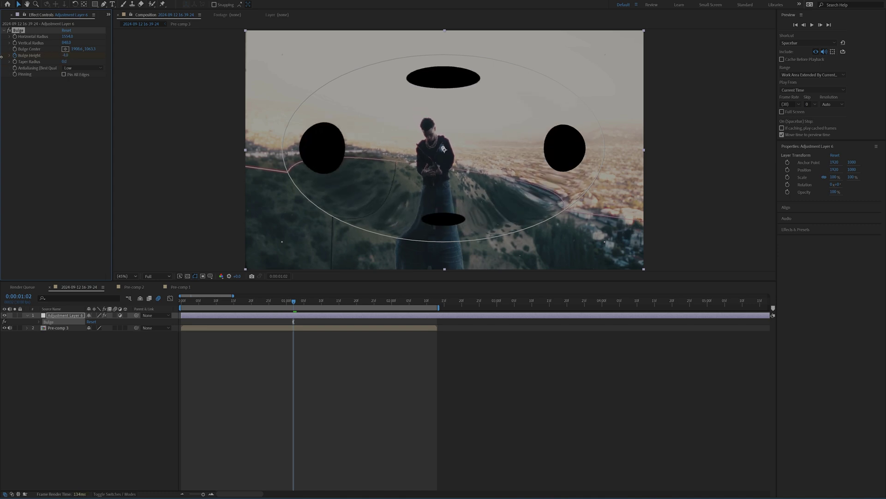
click(39, 124)
drag(68, 38, 57, 38)
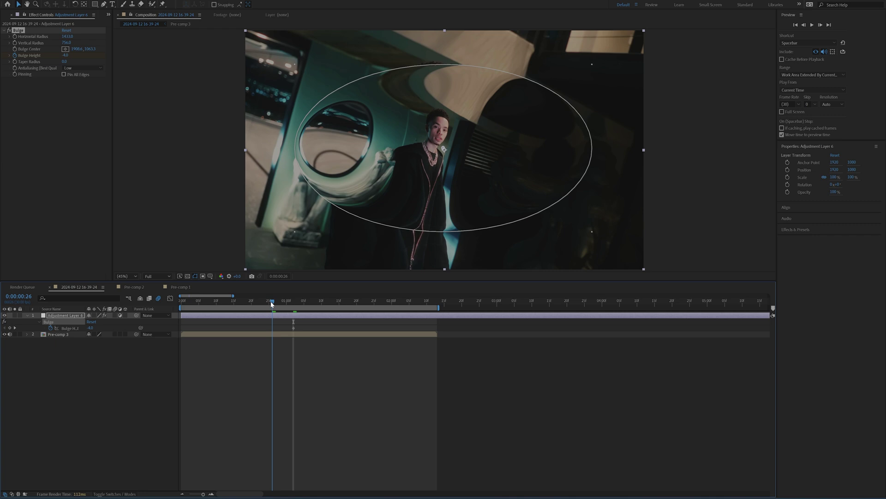
Keyframe the Bulge height to 0 at 0:00:00:26 and add another height keyframe about nine frames after 0:00:01:02
click(82, 230)
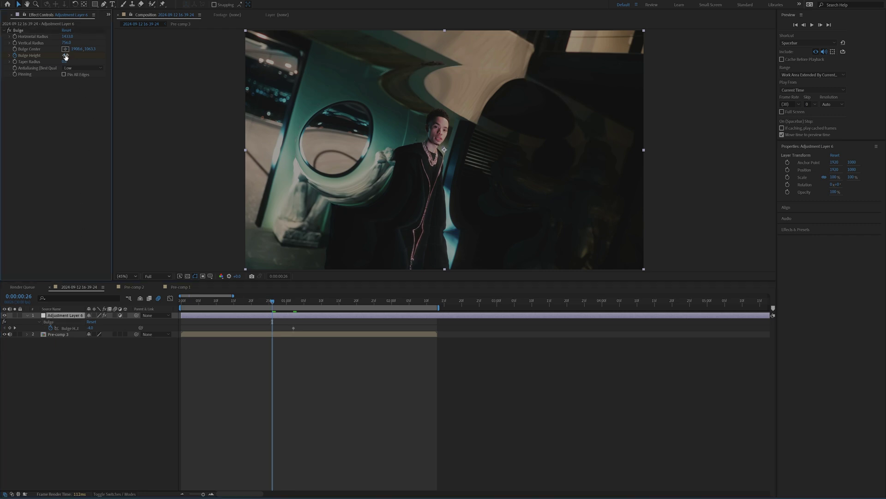
text(0)
key(Return)
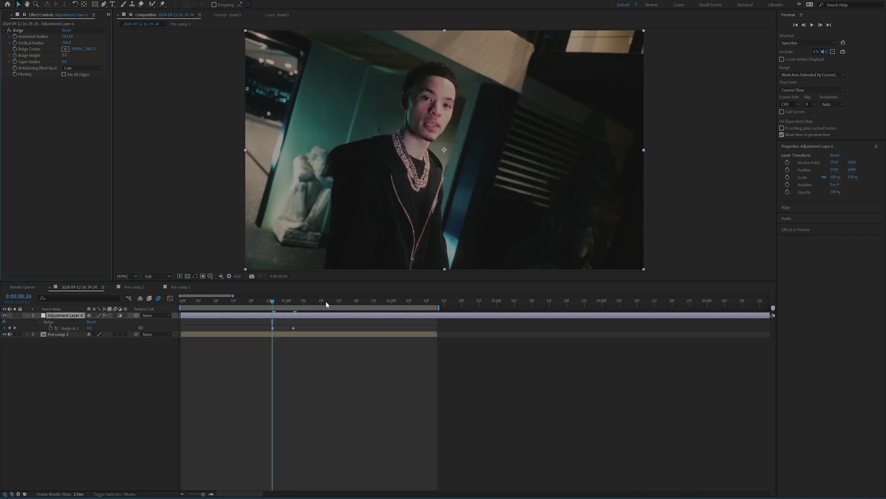
click(326, 302)
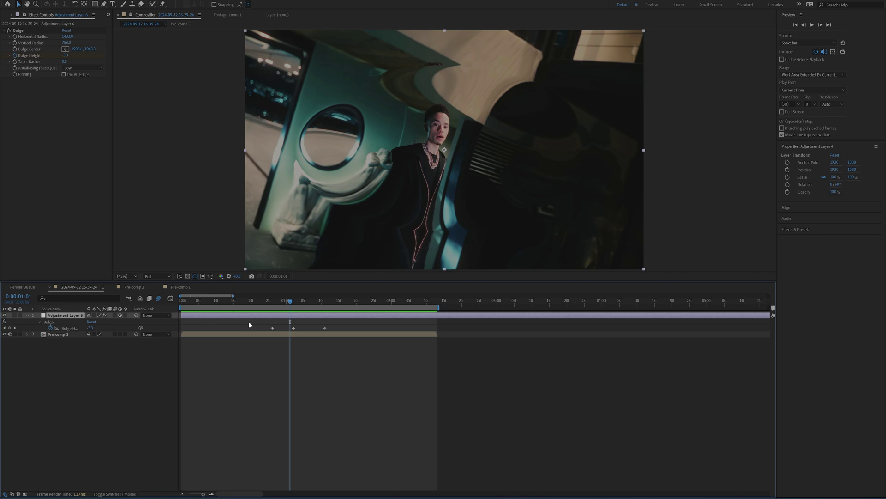
Apply Easy Ease to all three Bulge height keyframes
drag(248, 325, 365, 328)
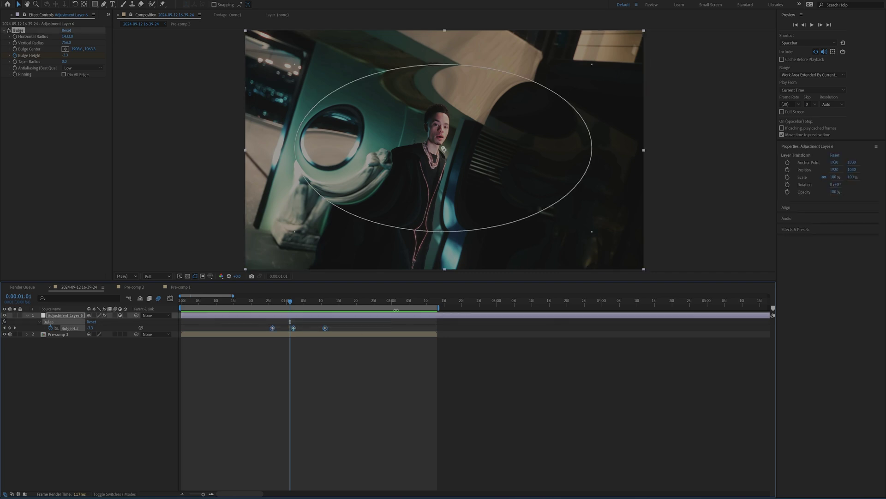
key(F9)
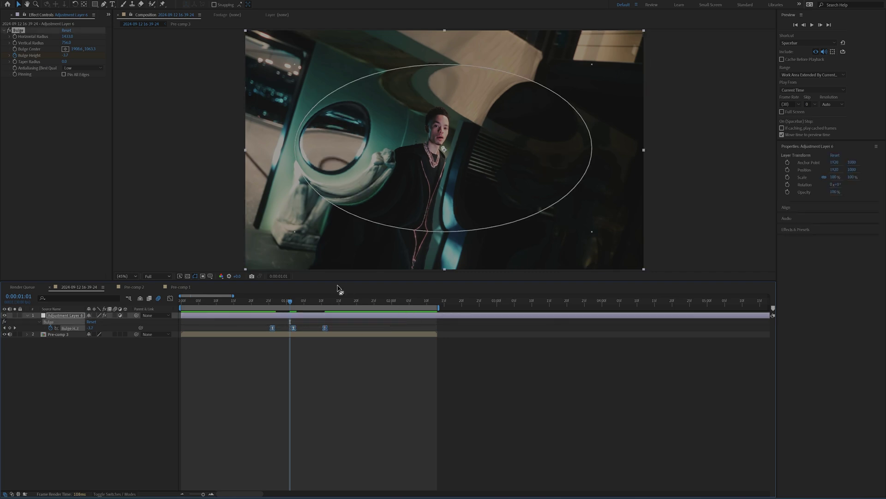
right_click(293, 328)
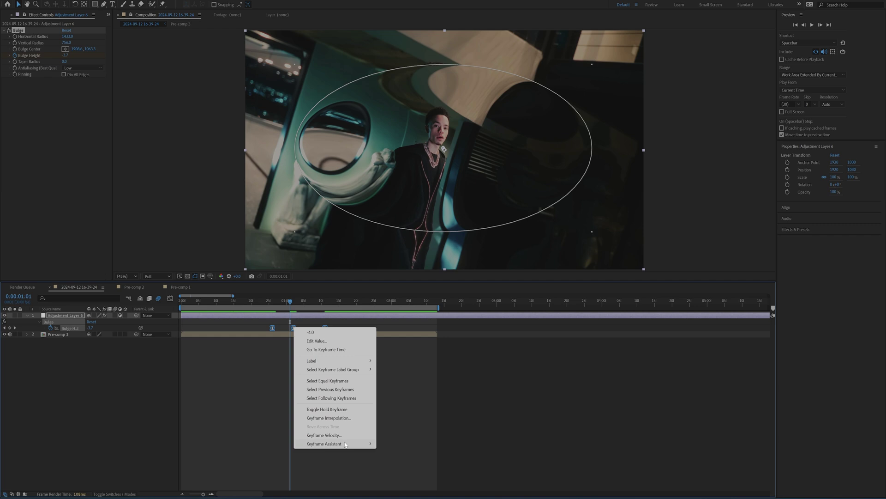
mouse_move(345, 444)
click(405, 393)
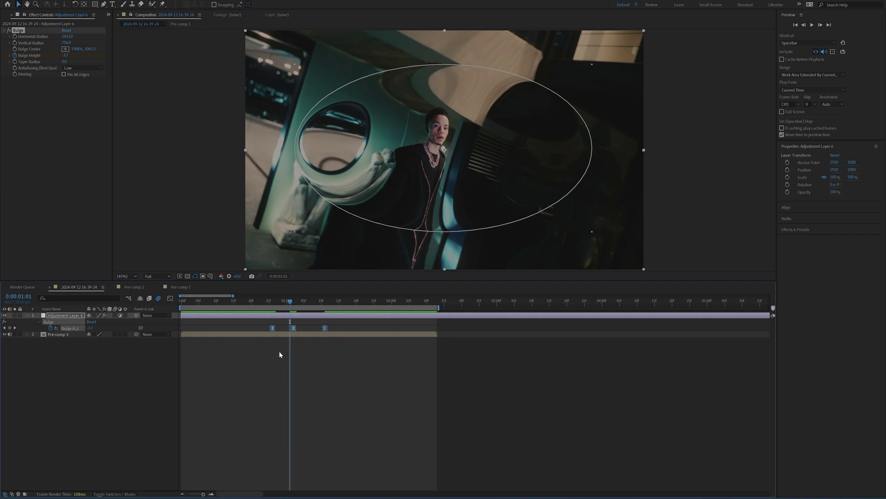
Adjust the Bulge height animation's speed curve in the Graph Editor
click(168, 298)
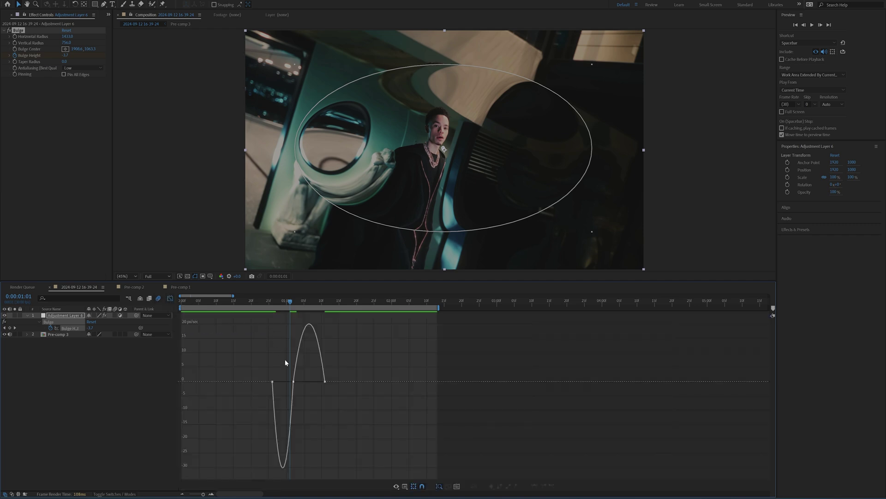
drag(243, 376, 313, 342)
click(300, 340)
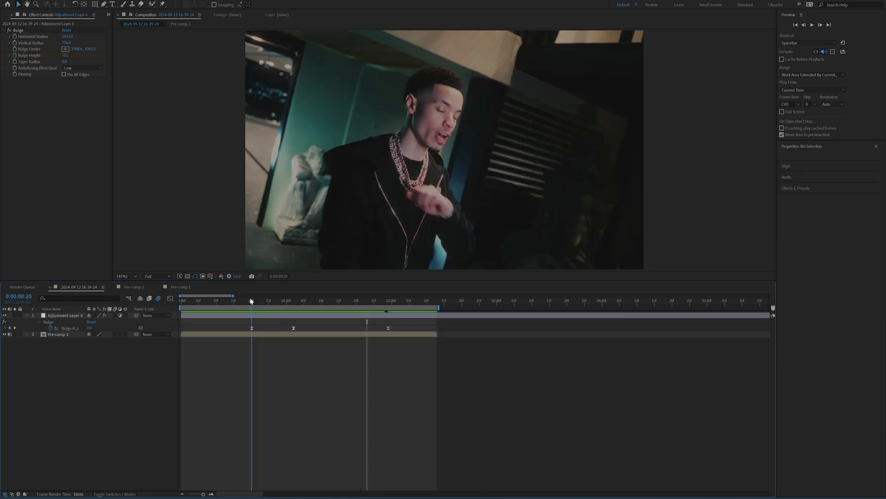
Play back the bulge transition and try larger Bulge radii at 0:00:01:01
key(space)
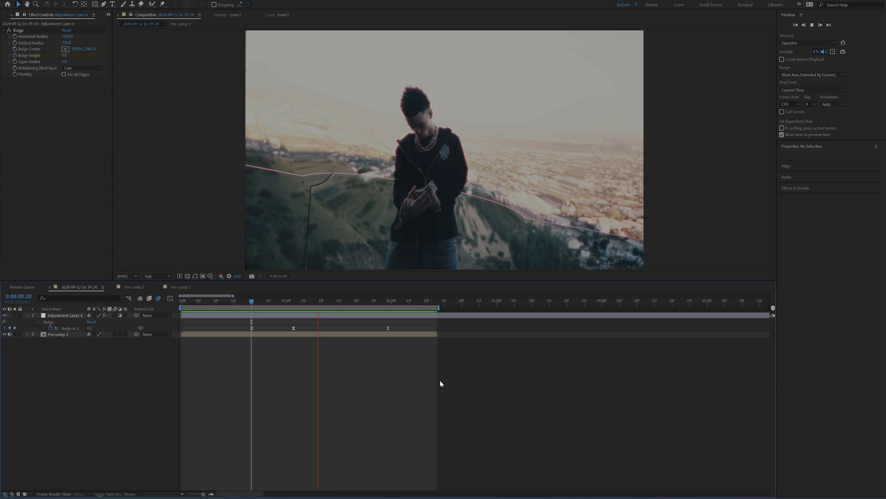
drag(297, 300, 290, 304)
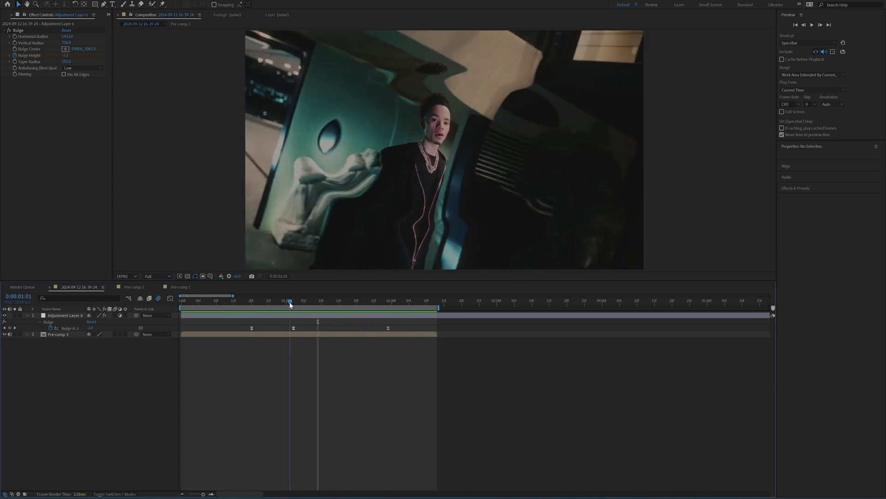
drag(68, 36, 118, 41)
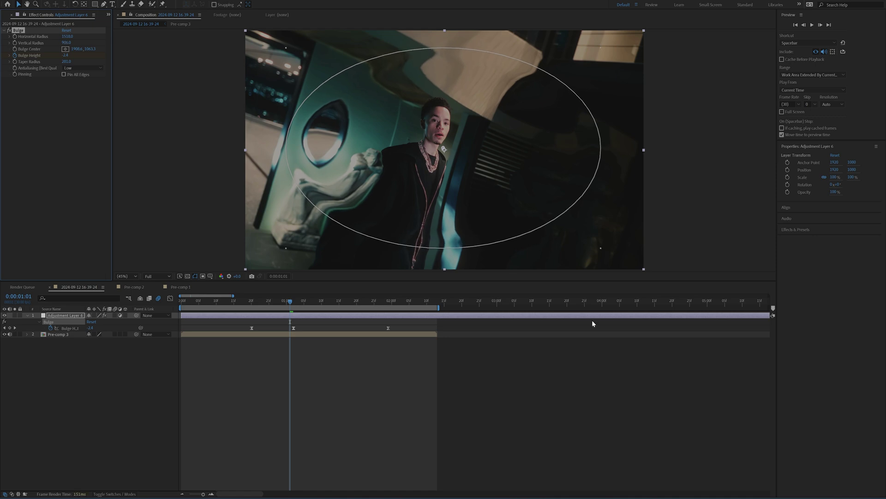
Play back and scrub through the bulge transition across its three keyframes to check the motion
key(space)
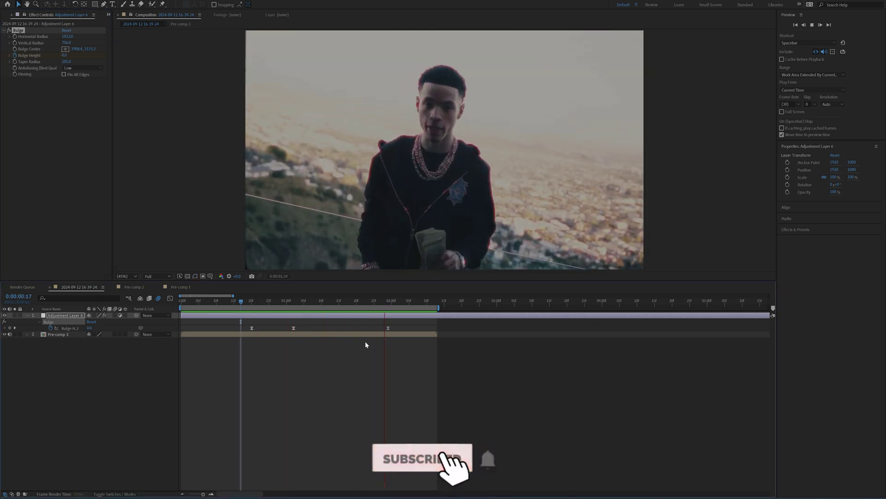
drag(326, 305, 352, 301)
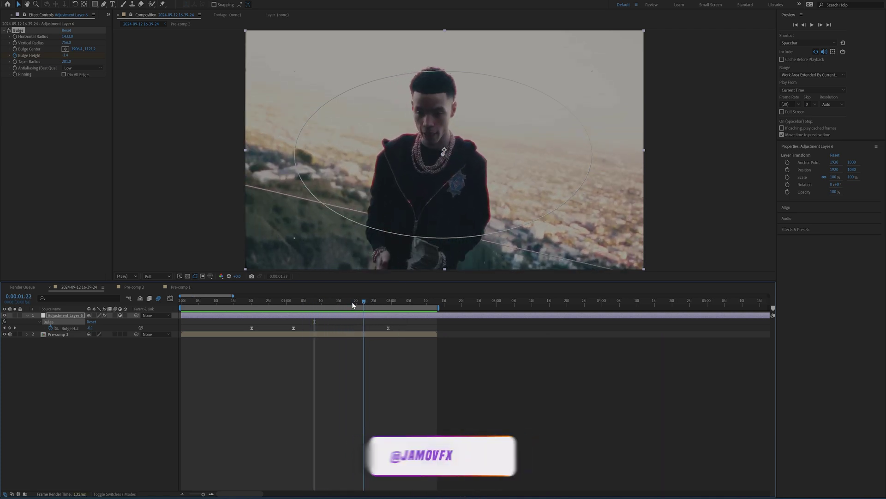
key(space)
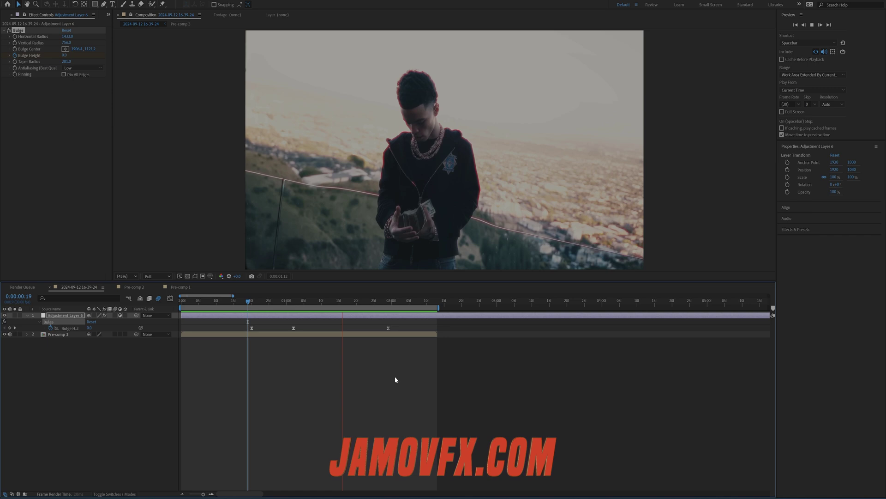
Pre-compose the adjustment layer and the clip pre-comp together, moving all attributes into the new composition
click(293, 301)
click(319, 372)
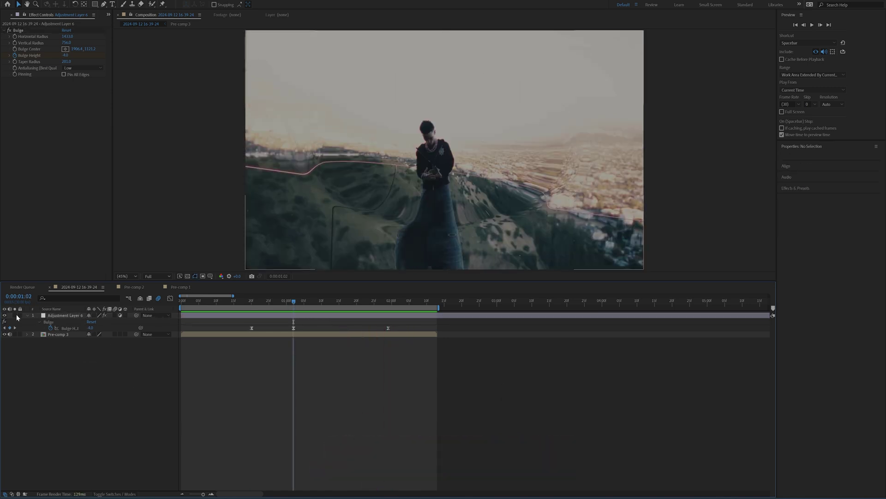
drag(37, 315, 43, 351)
key(ctrl+shift+c)
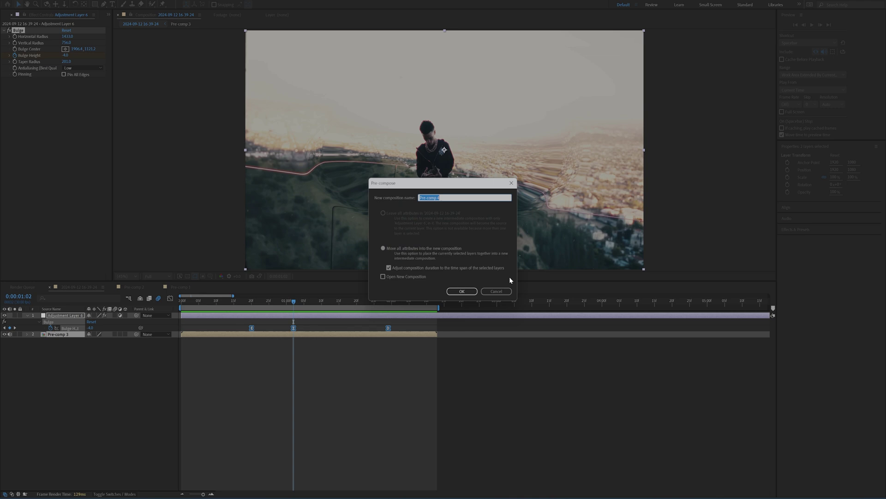
click(460, 293)
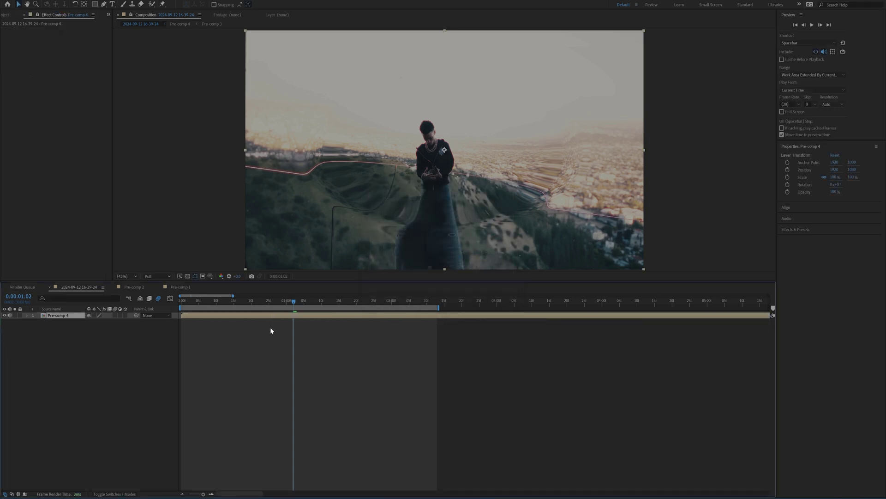
Set the new pre-comp layer's scale to about 164% and check the framing along the timeline
key(s)
drag(110, 323, 139, 323)
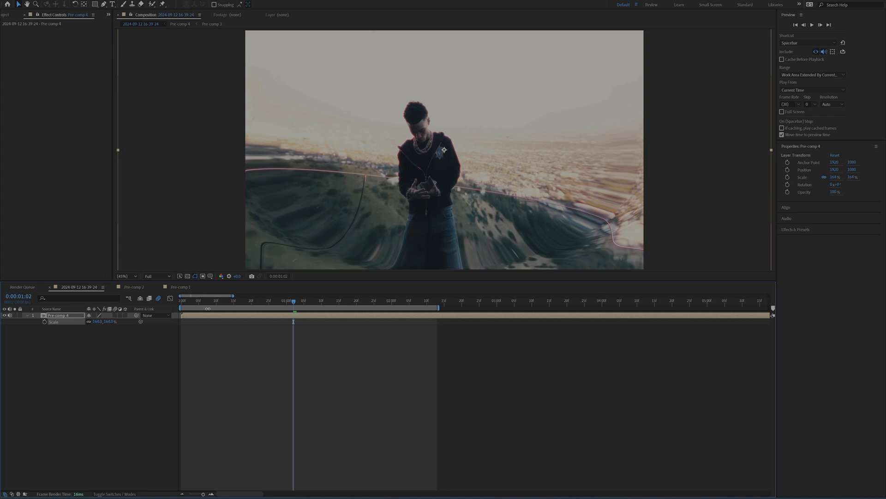
drag(260, 300, 217, 300)
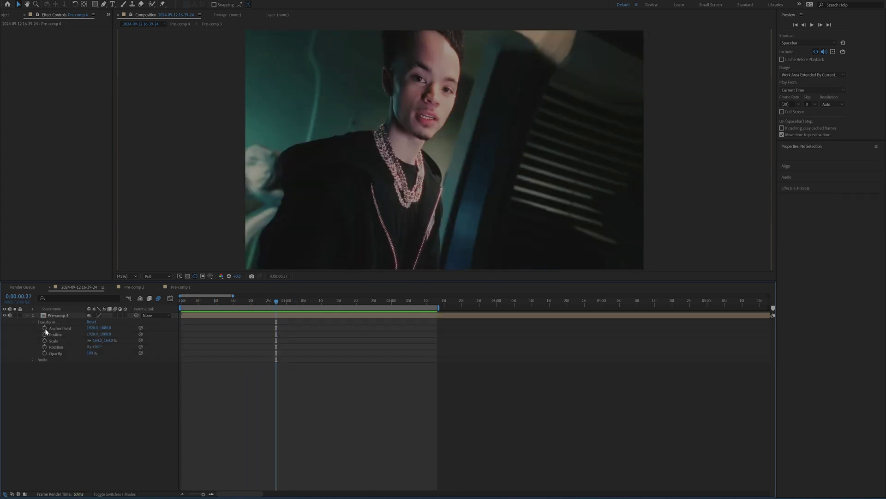
Add keyframes for anchor point, position, scale, rotation and opacity at 0:00:00:27 and select them with the time at 0:00:01:02
drag(45, 328, 45, 353)
click(96, 396)
drag(289, 301, 265, 363)
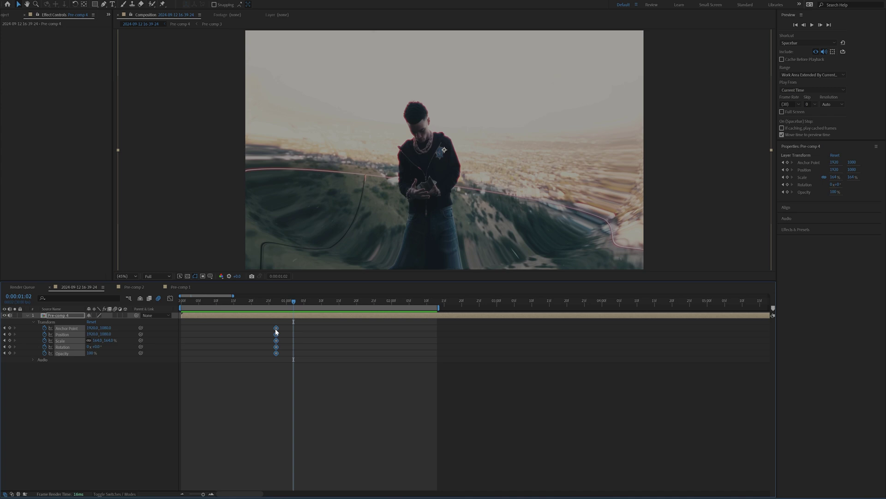
Move the pre-comp's transform keyframes to 0:00:01:02, enlarge its scale and shift the frame up and to the right
drag(283, 334, 293, 333)
click(259, 380)
drag(110, 340, 133, 340)
drag(401, 201, 422, 186)
click(267, 378)
Reset the pre-comp's transform at 0:00:00:20 and again at 0:00:01:20 to keyframe the default framing on both sides
click(252, 301)
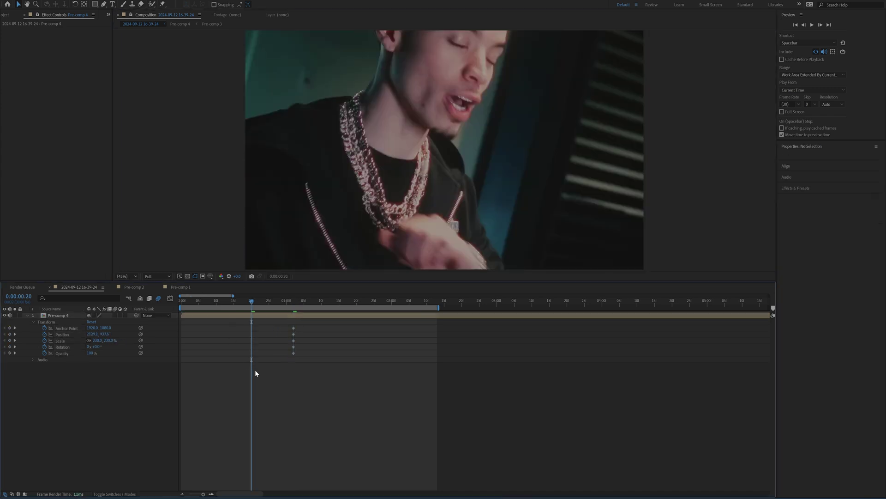
click(90, 322)
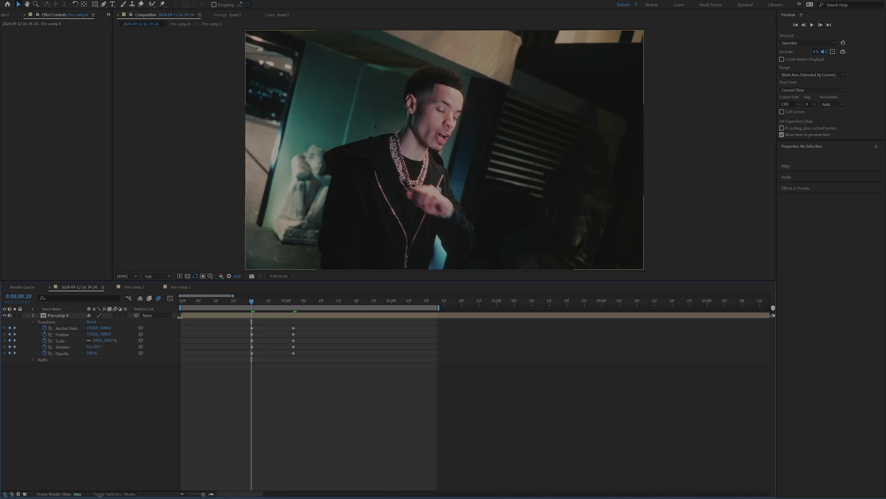
click(356, 301)
click(93, 322)
Apply Easy Ease to all the transform keyframes and shape their speed graph into a sharp peak at the middle keyframe
drag(210, 318, 365, 362)
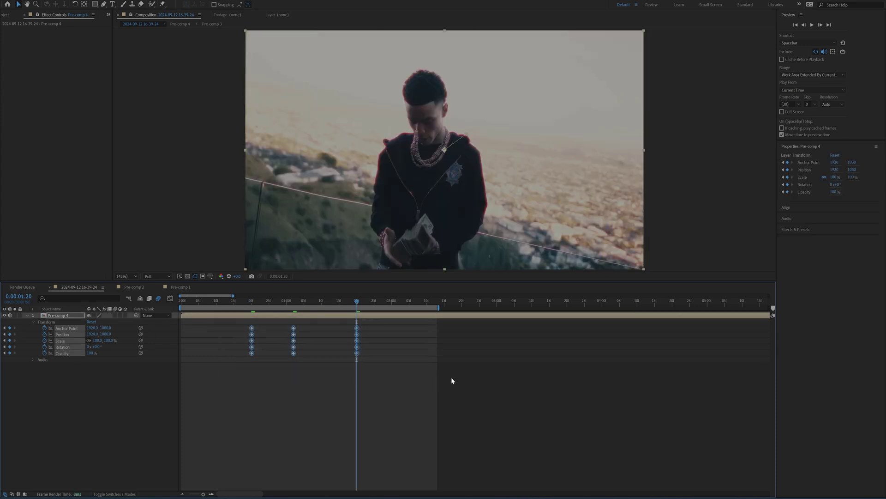
key(F9)
click(170, 299)
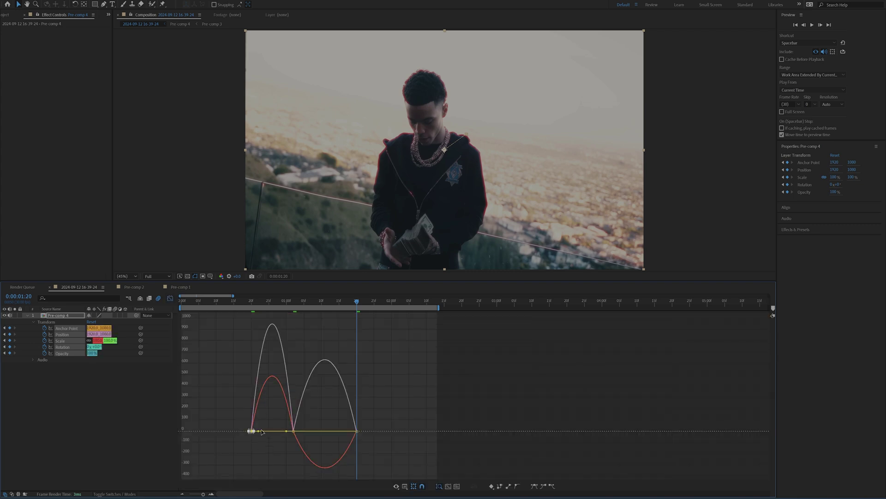
drag(261, 431, 319, 444)
click(305, 456)
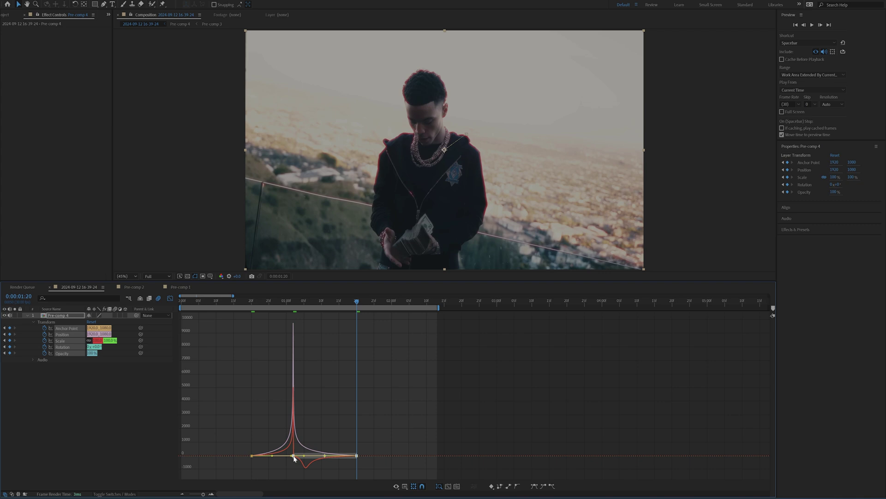
drag(294, 457, 287, 455)
Preview the eased motion, increase the pre-comp's scale at 0:00:01:02 to about 230% and reposition the frame
key(space)
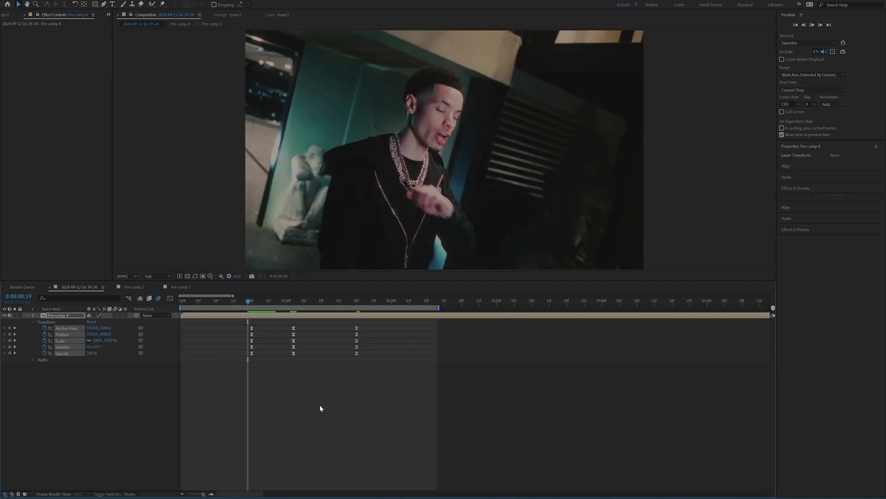
click(321, 400)
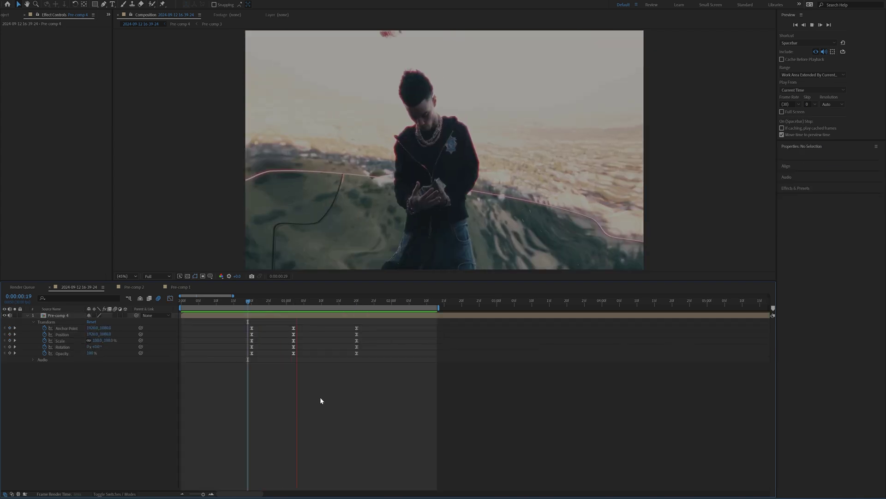
key(space)
click(293, 301)
drag(97, 340, 163, 345)
key(space)
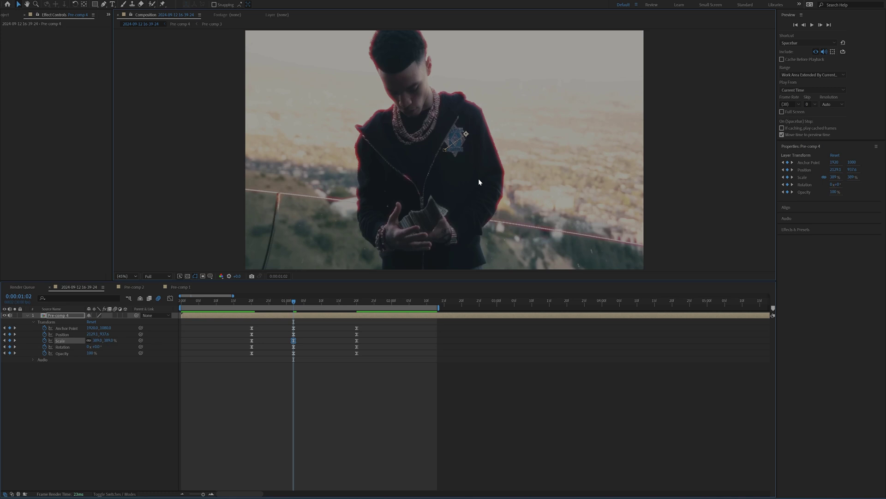
drag(478, 182, 507, 209)
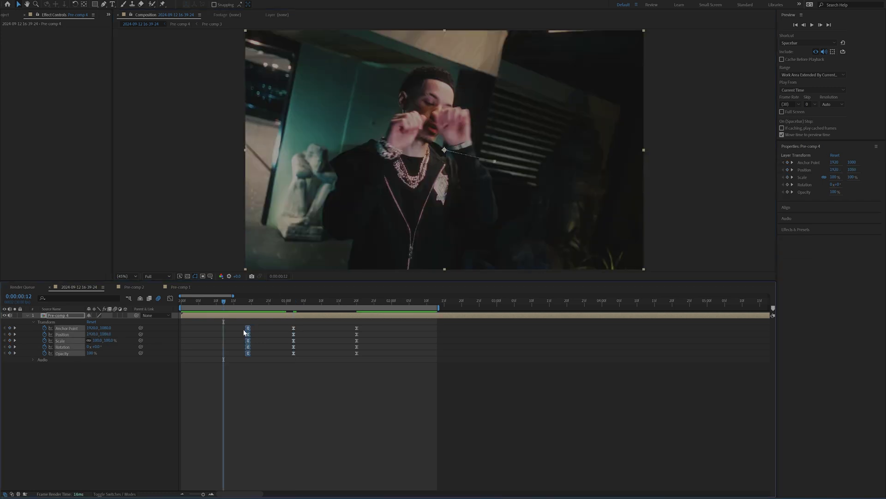
Move the pre-comp's first set of transform keyframes earlier, to about 0:00:00:08, and preview the slower zoom-in
drag(244, 332, 206, 332)
key(space)
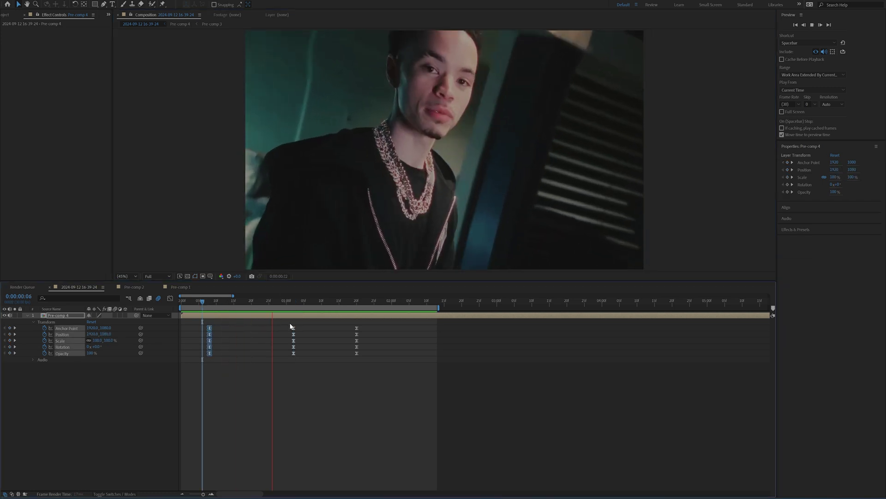
key(space)
Adjust the incoming speed curve before the middle keyframe in the graph editor and play back the transition
key(shift+F3)
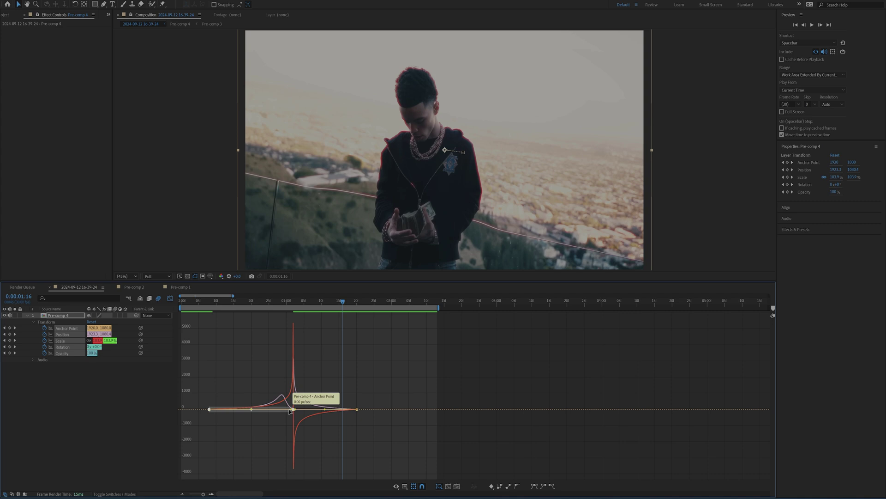
drag(291, 412, 280, 414)
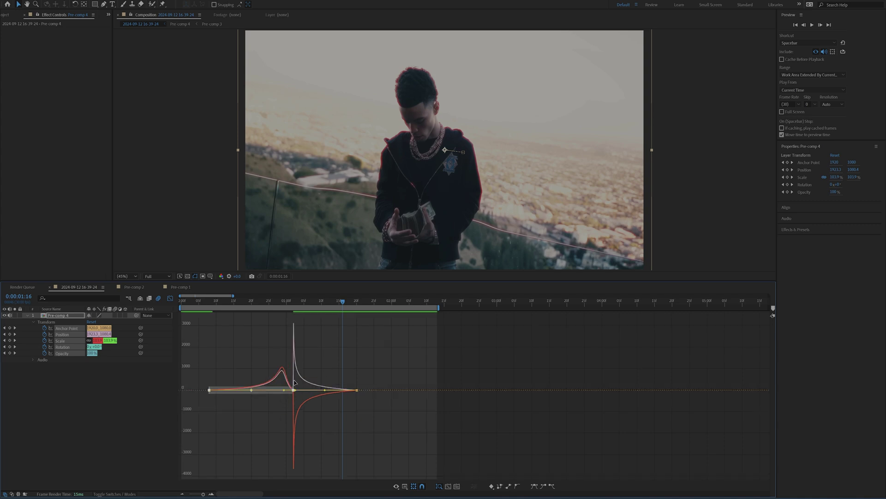
click(295, 379)
key(shift+F3)
key(space)
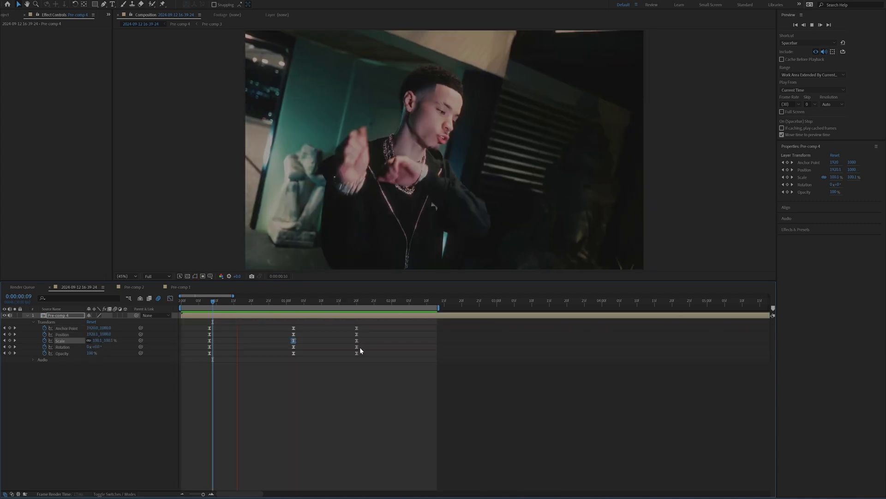
key(space)
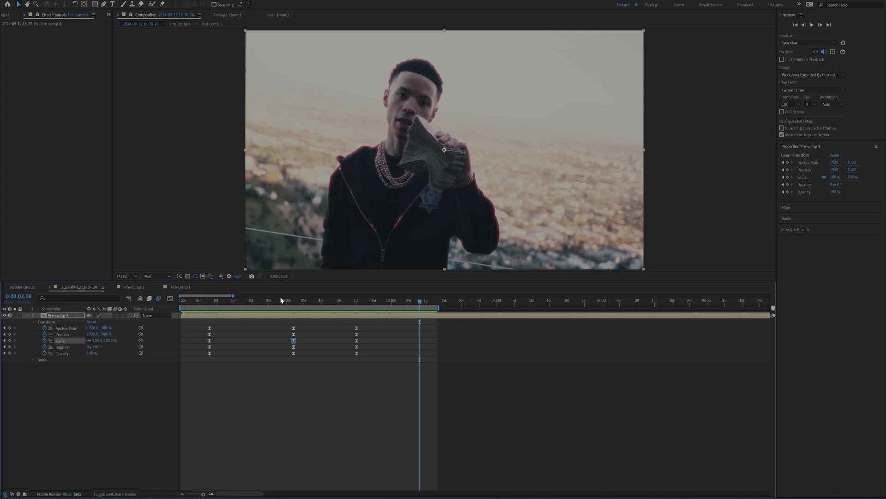
Examine the edges of the pre-comp frame around 0:00:01:13 for gaps during the move
drag(275, 302, 332, 302)
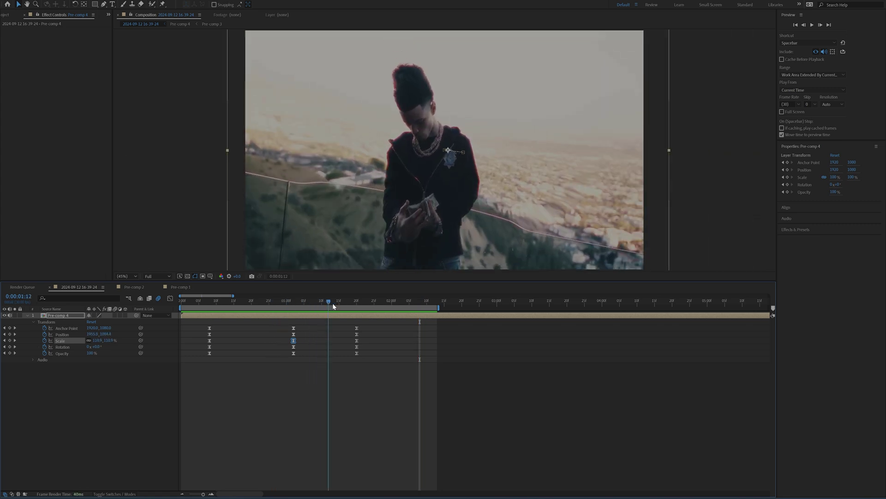
key(comma)
key(comma)
key(comma)
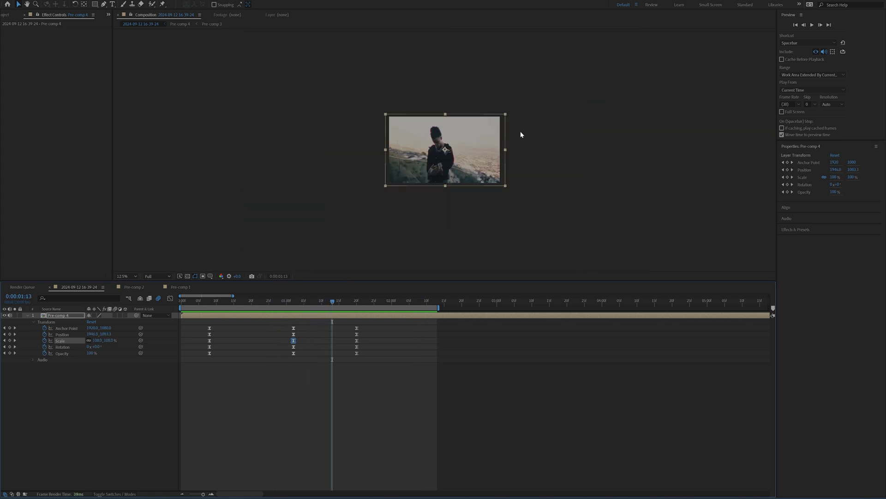
key(period)
key(period)
key(period)
key(period)
key(comma)
key(comma)
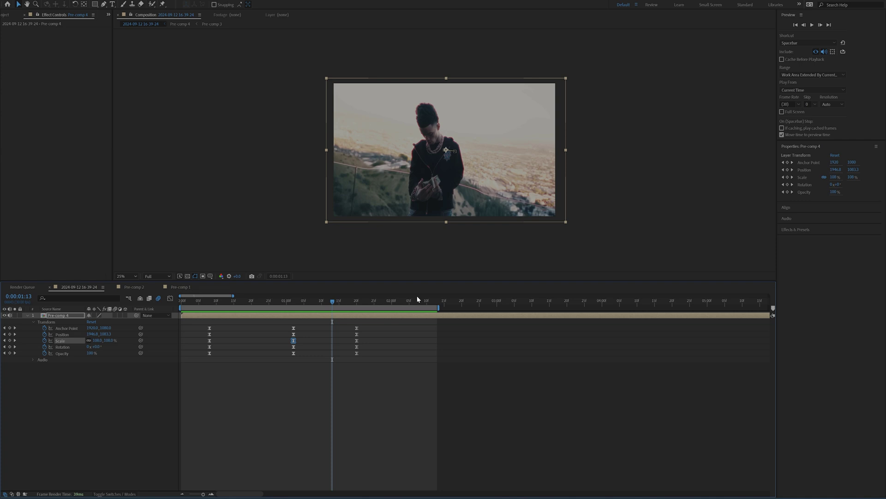
Try the Motion Tile effect with mirrored edges on the pre-comp
key(ctrl+space)
text(motion)
key(Return)
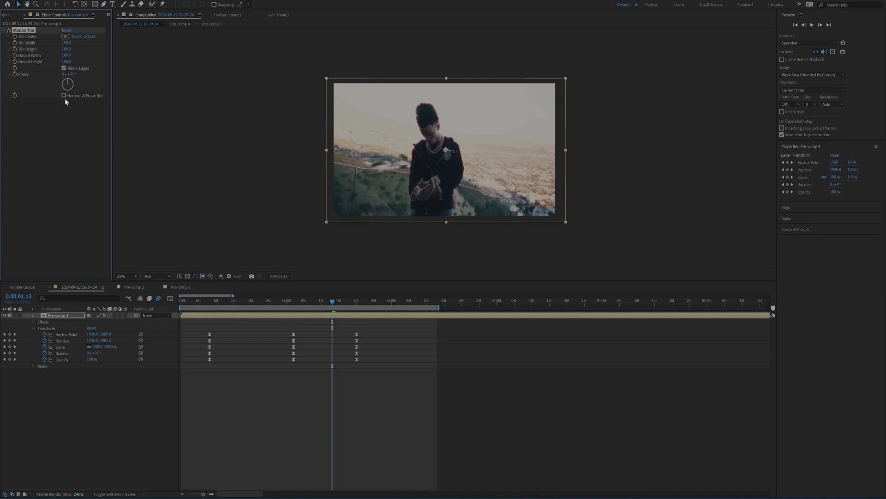
click(32, 27)
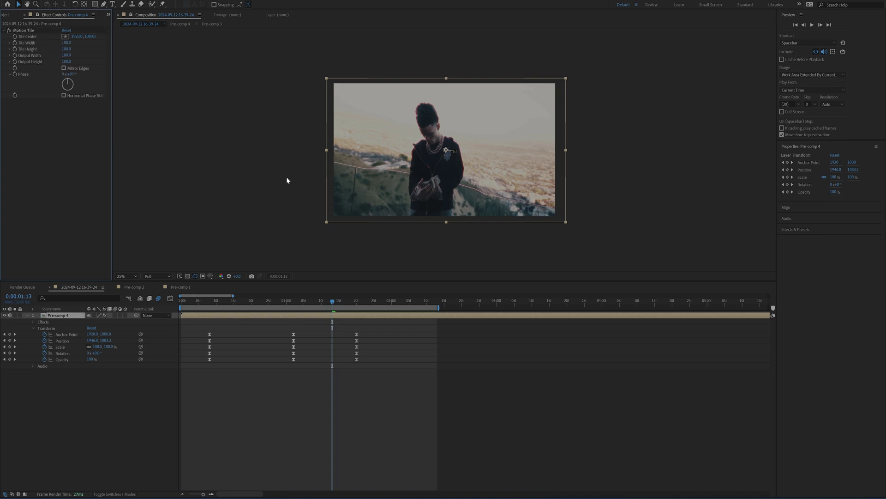
Create an adjustment layer above the pre-comp and apply Turbulent Displace to it with the time at 0:00:01:02
key(j)
right_click(128, 411)
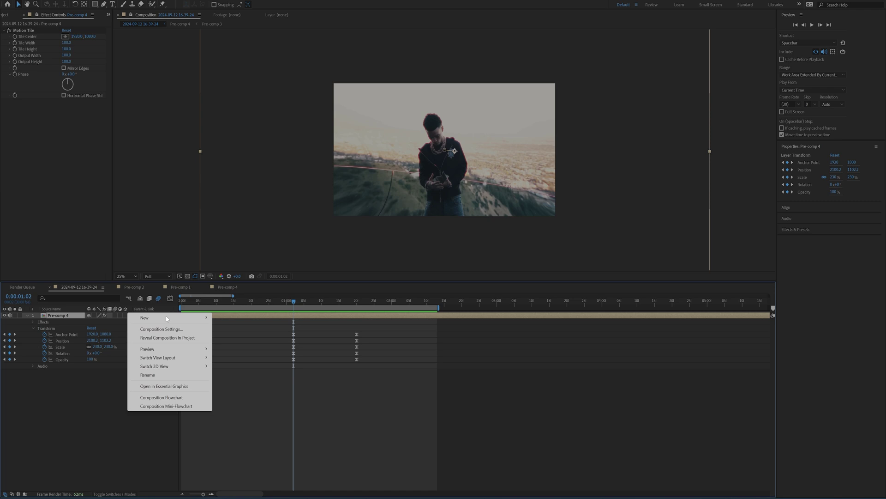
mouse_move(159, 318)
click(248, 379)
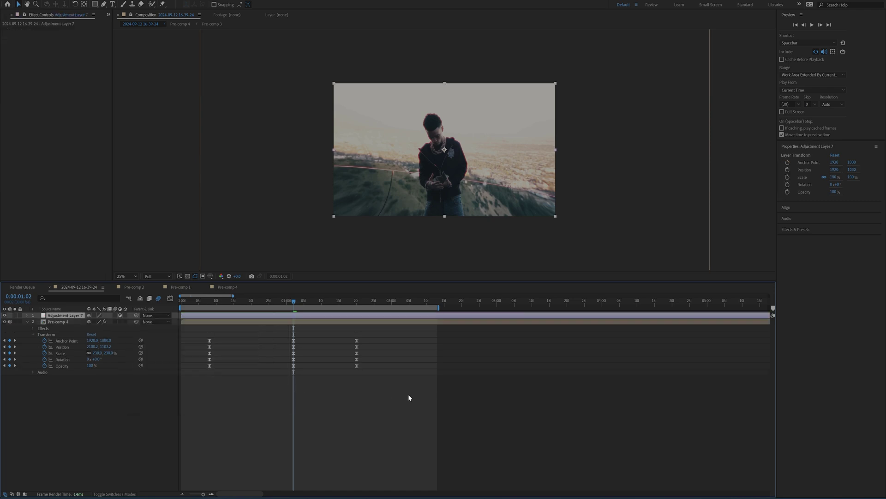
key(ctrl+space)
text(turb)
key(Return)
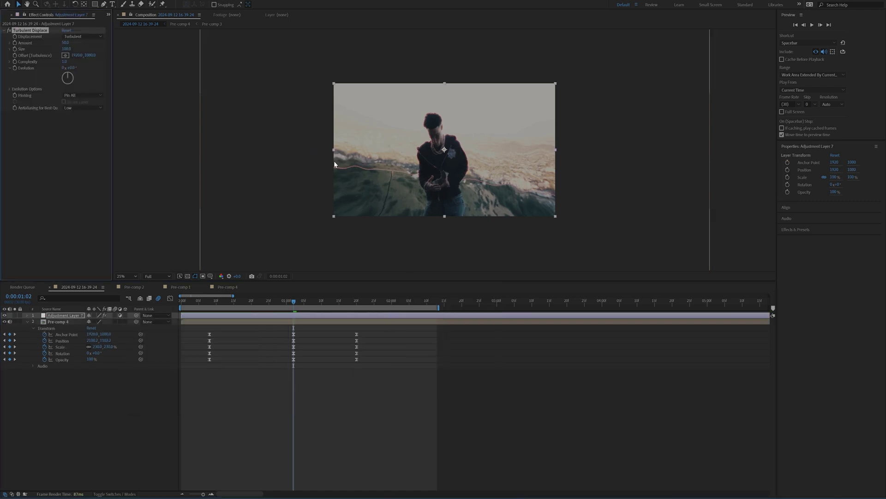
Keyframe Turbulent Displace's Amount and Size at 0:00:01:02 and raise the Amount for a strong distortion
key(period)
click(65, 100)
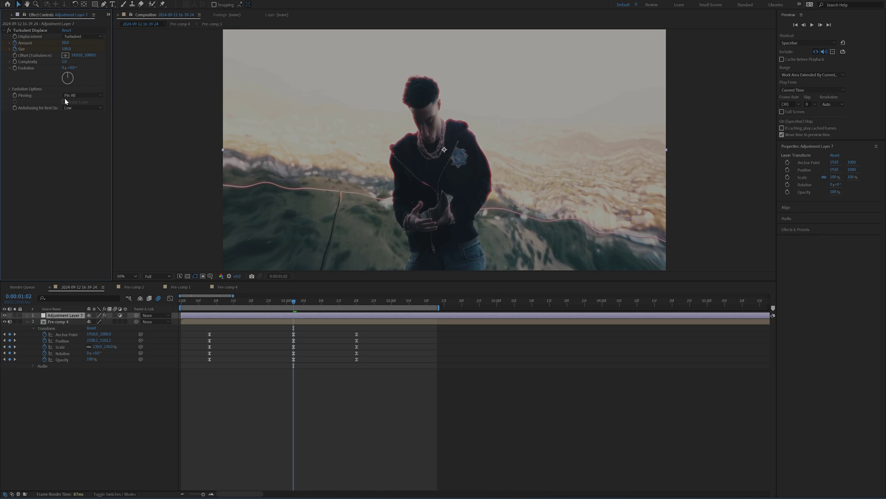
drag(68, 42, 105, 38)
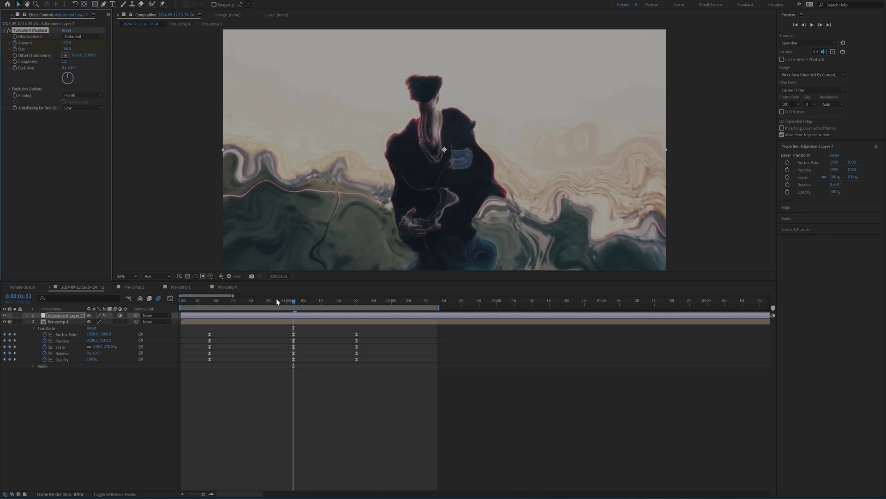
Set the Turbulent Displace Amount to 0 at 0:00:00:23 and at 0:00:01:13
drag(266, 301, 263, 301)
click(259, 383)
click(66, 42)
text(0)
click(70, 139)
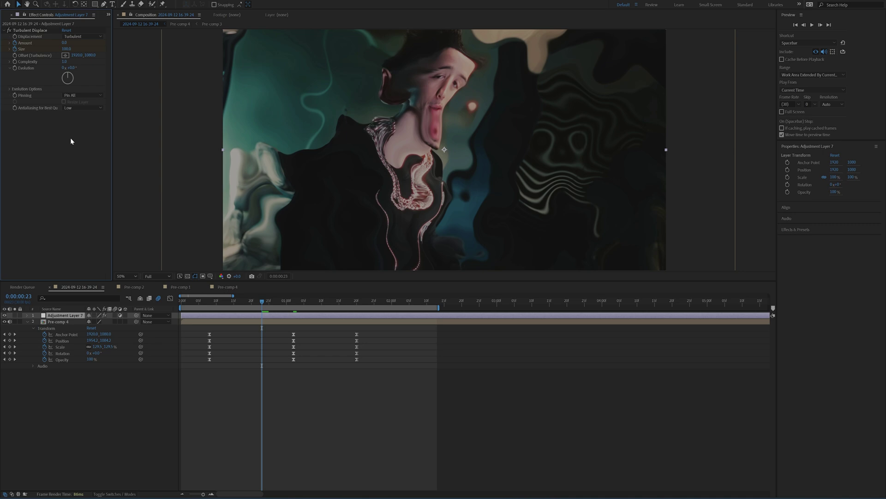
click(332, 301)
click(65, 42)
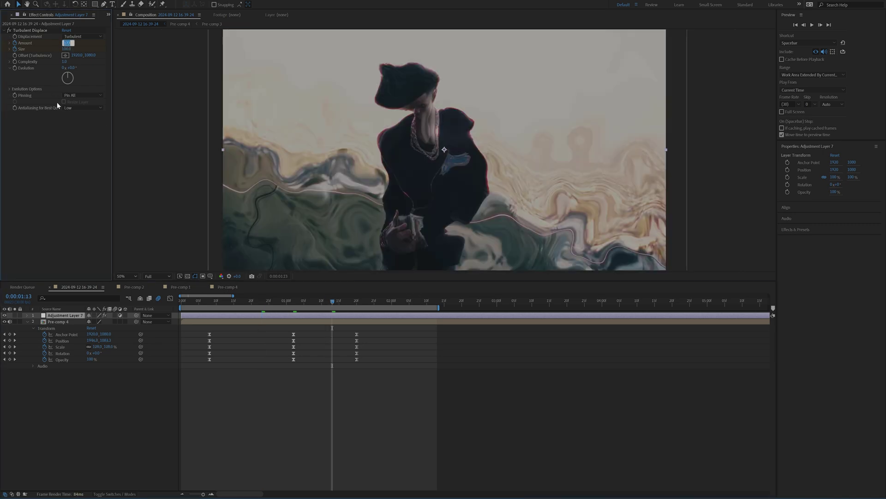
text(0)
key(Return)
Apply Easy Ease to the adjustment layer's Amount and Size keyframes and steepen their speed graph toward the middle keyframe
key(u)
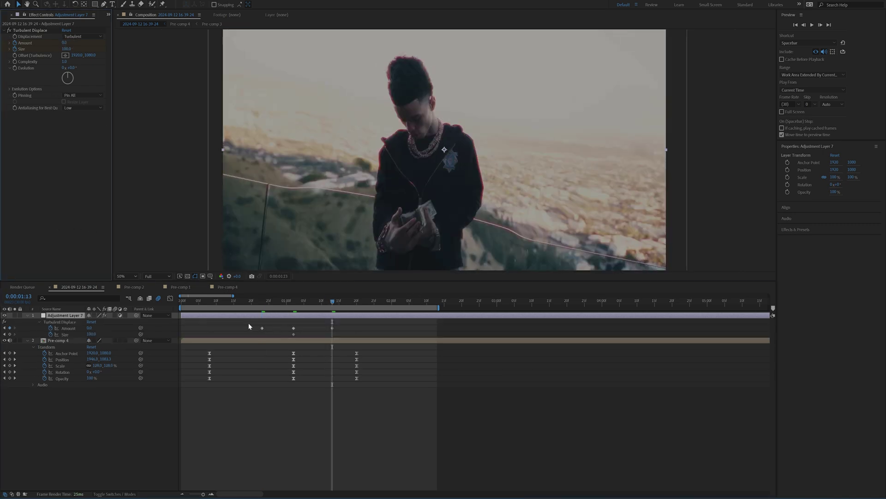
drag(248, 326, 344, 339)
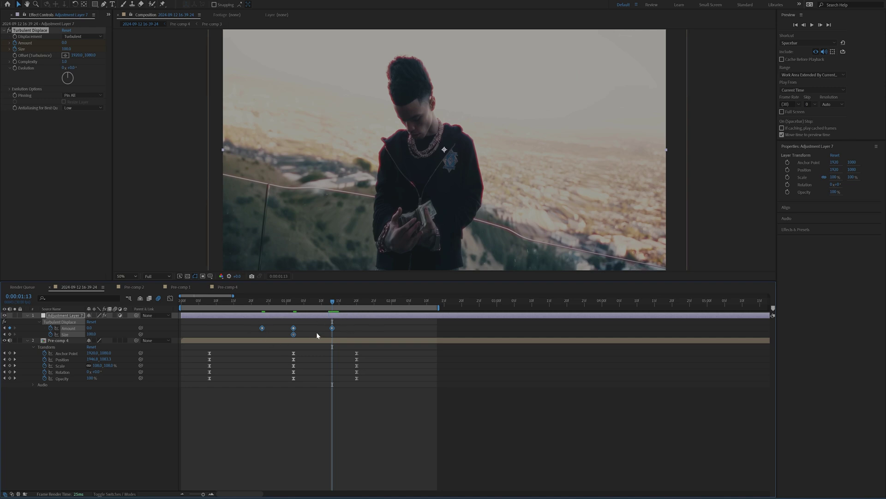
key(F9)
click(169, 298)
drag(277, 425, 287, 403)
drag(290, 436, 319, 439)
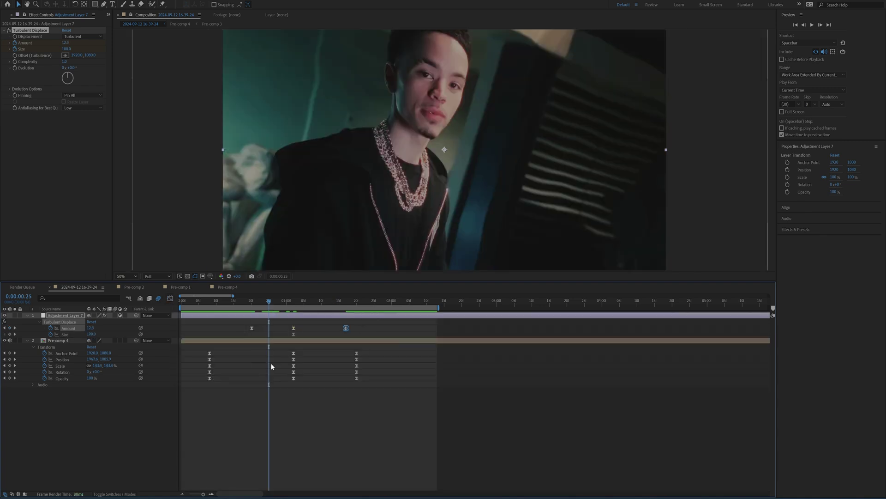
Move the first Amount keyframe to 0:00:00:24 and the last to about 0:00:01:22, and preview the distortion
click(270, 363)
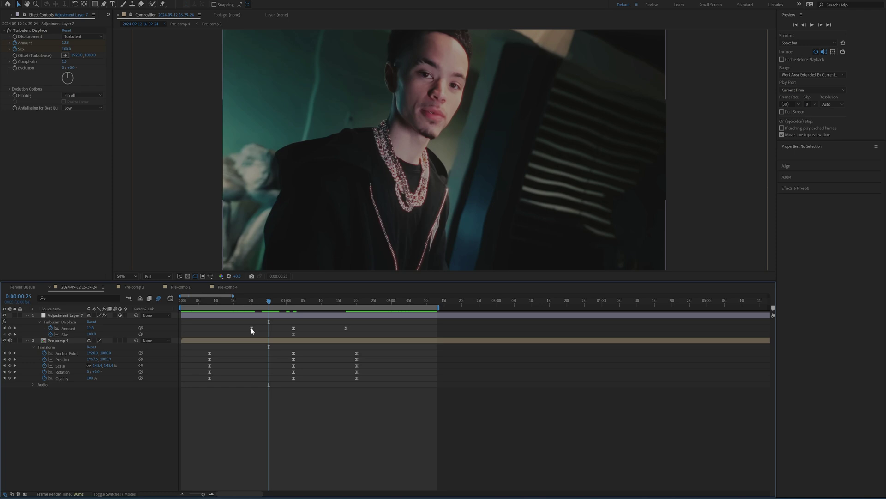
drag(251, 328, 265, 328)
click(266, 303)
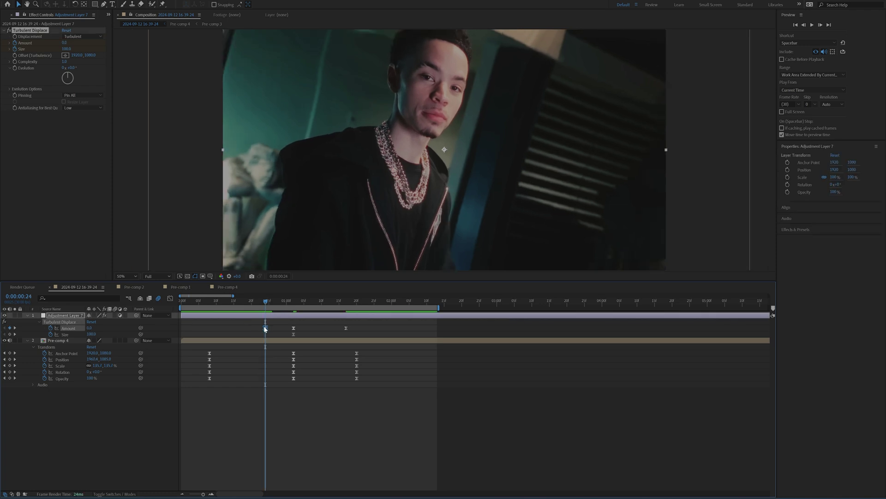
drag(298, 325, 288, 338)
drag(295, 304, 259, 302)
key(space)
Shift all of the pre-comp's transform keyframes about four frames earlier and play back the transition
click(293, 304)
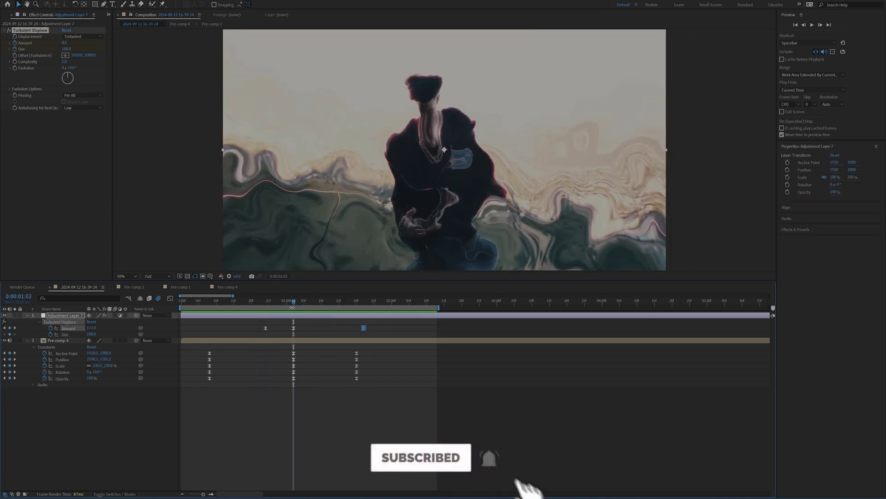
drag(195, 347, 387, 402)
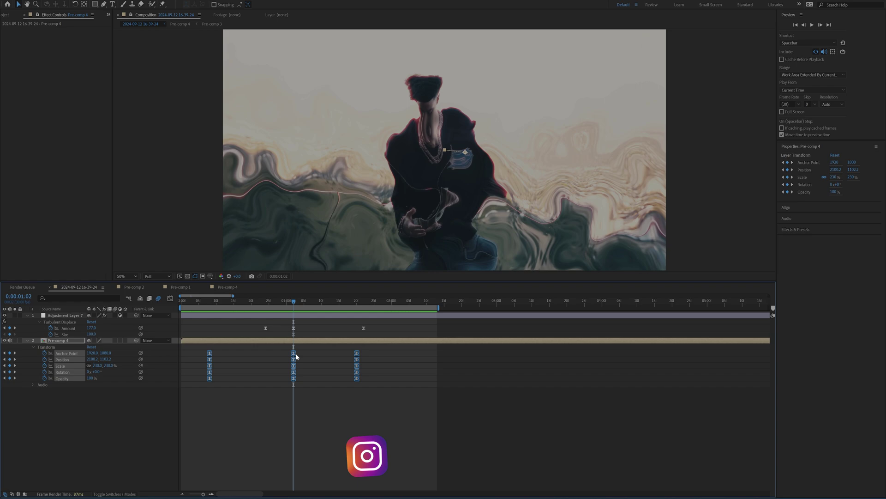
drag(295, 353, 282, 355)
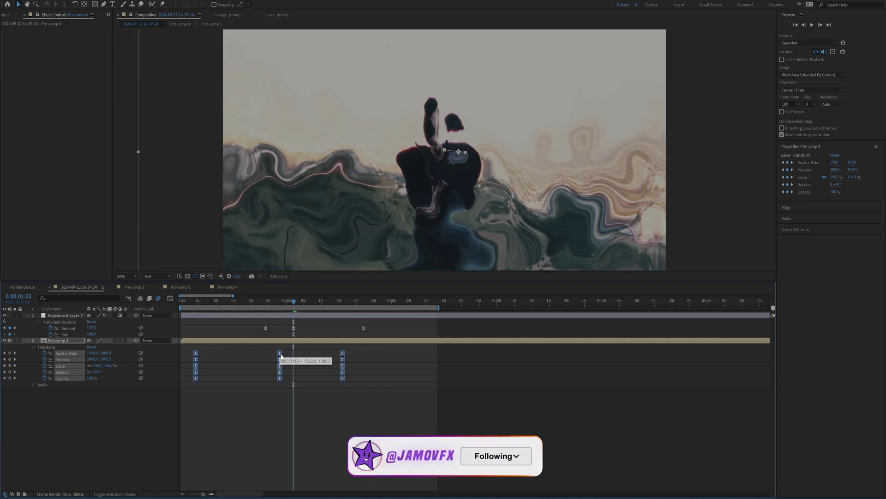
drag(294, 303, 224, 304)
key(space)
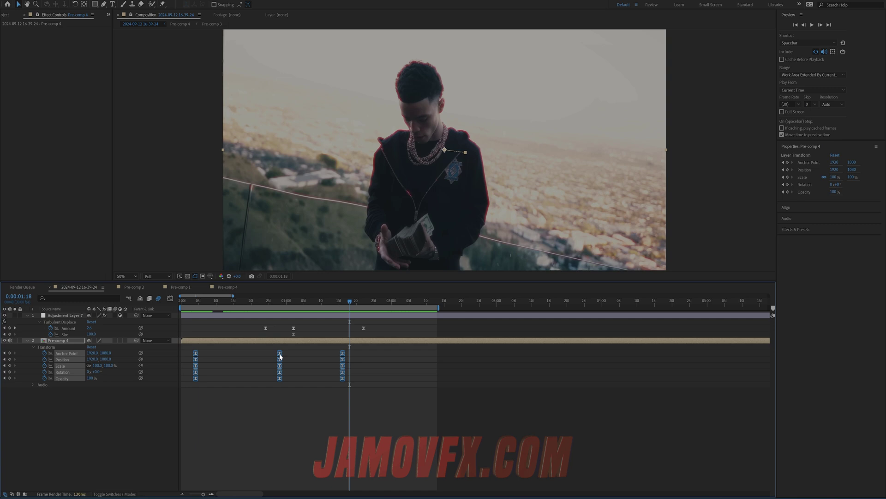
Move the pre-comp's transform keyframes later with the middle set at 0:00:01:02, preview the transition, and adjust the middle Scale keyframe
drag(280, 355, 300, 357)
click(317, 359)
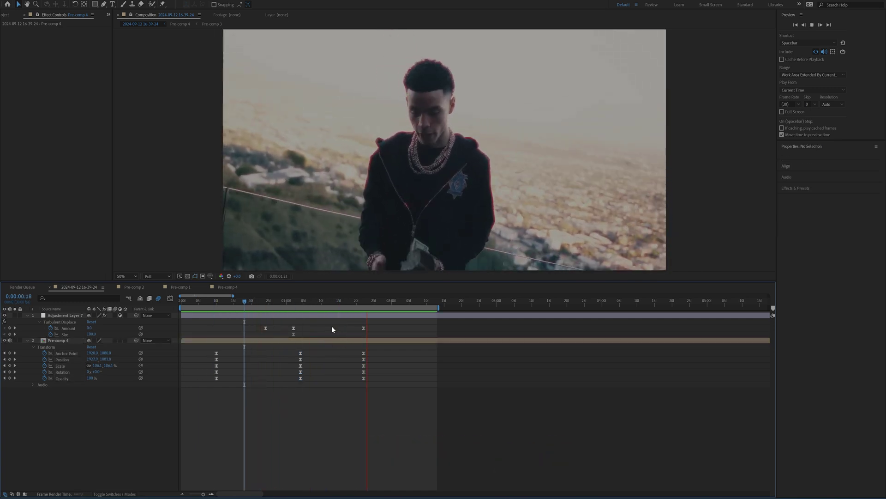
key(space)
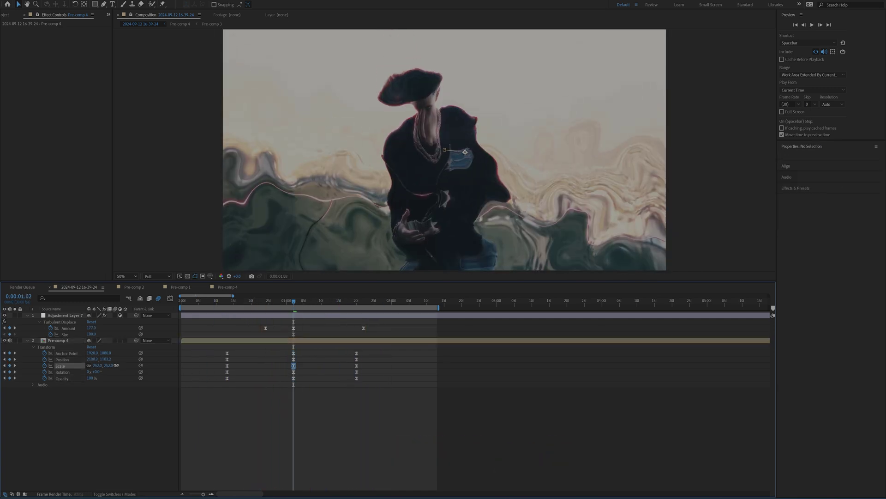
drag(117, 365, 127, 376)
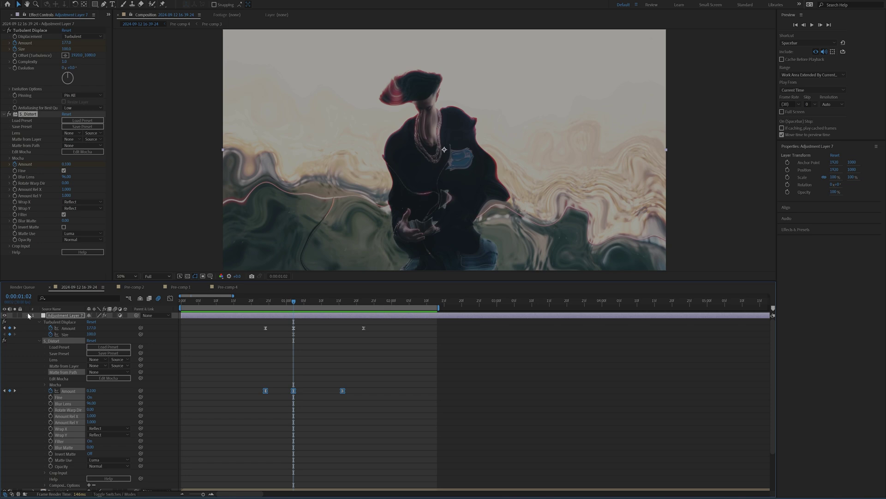
Create a new adjustment layer above the existing layers and apply Lumetri Color to it
click(26, 314)
right_click(65, 386)
mouse_move(92, 390)
click(176, 454)
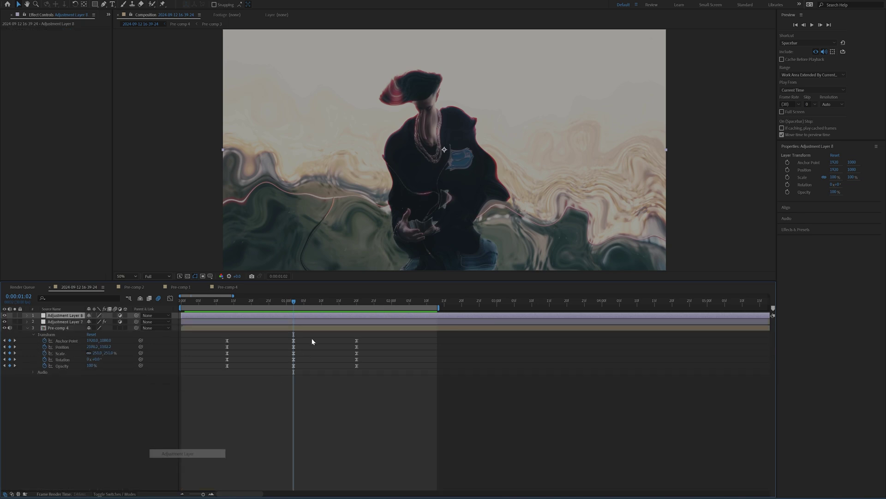
key(ctrl+space)
text(lume)
key(Return)
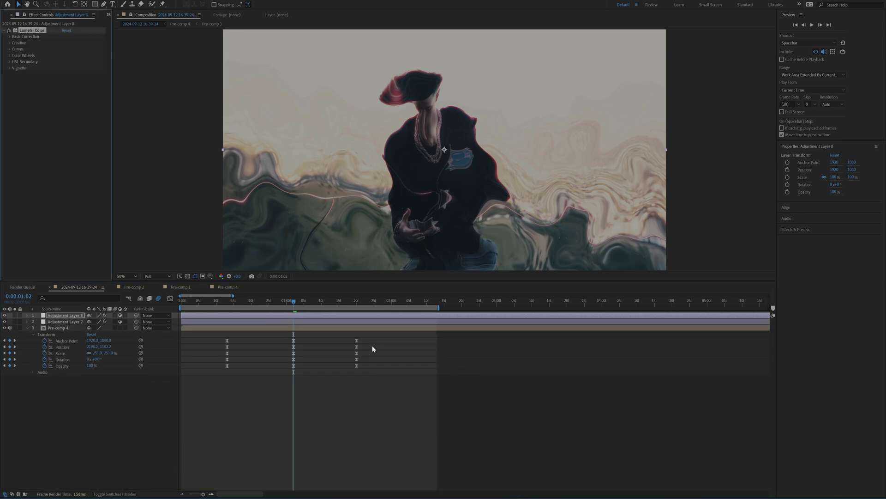
Keyframe Lumetri Basic Correction at 0:00:01:02 with Saturation 0, Contrast 107, Highlights 38, Shadows -141 and Blacks -150, and raise Whites
click(9, 37)
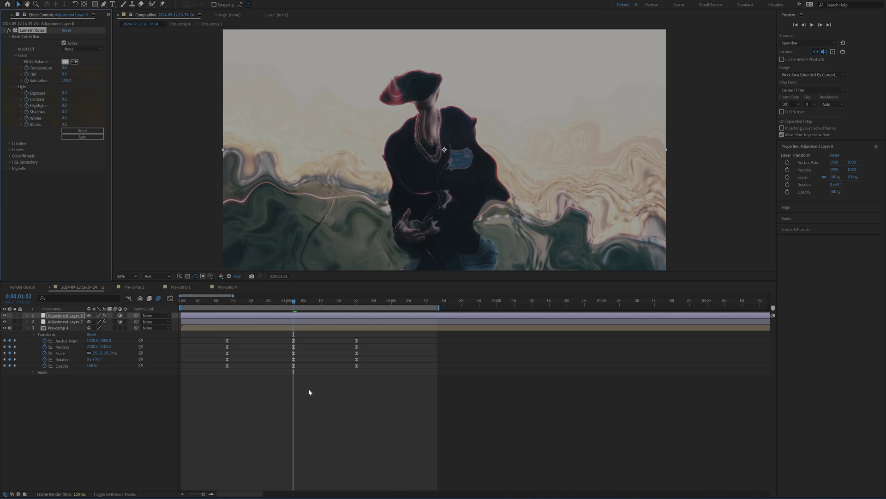
click(90, 210)
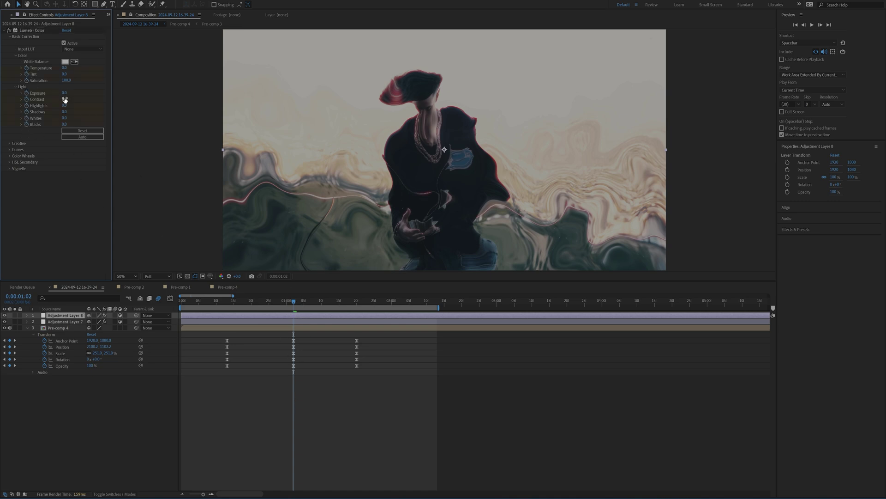
drag(64, 99, 92, 104)
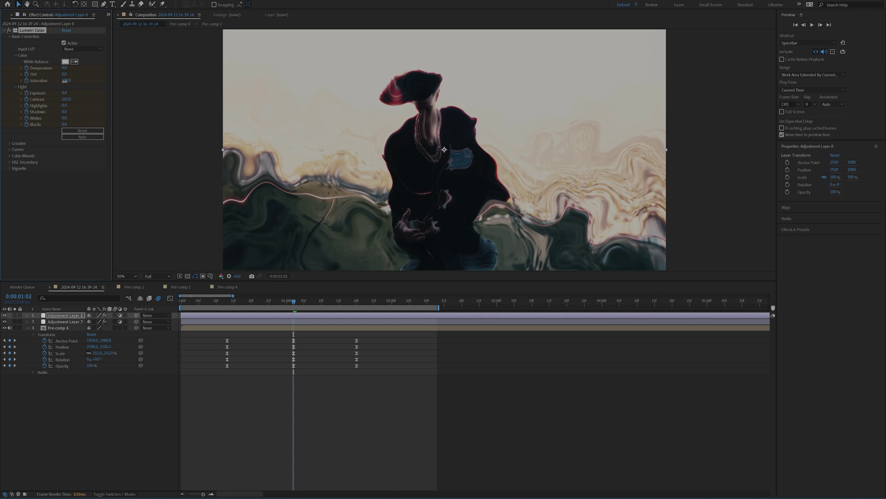
text(0)
click(76, 89)
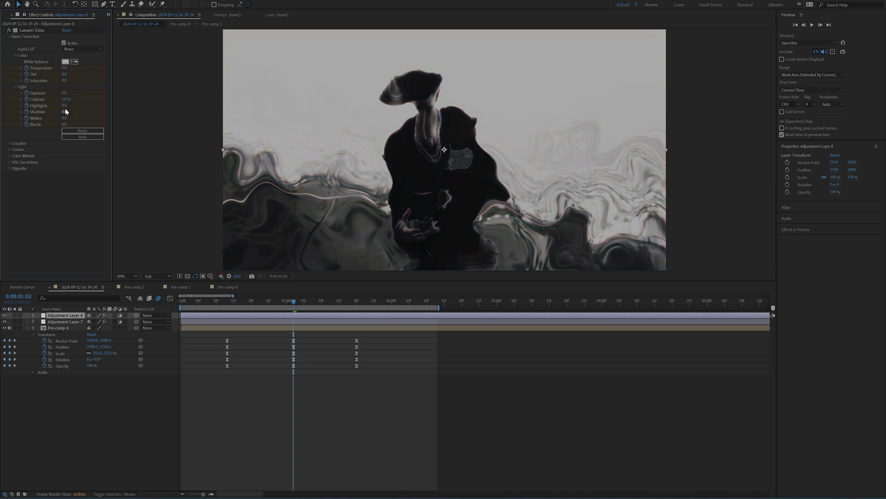
drag(65, 106, 78, 106)
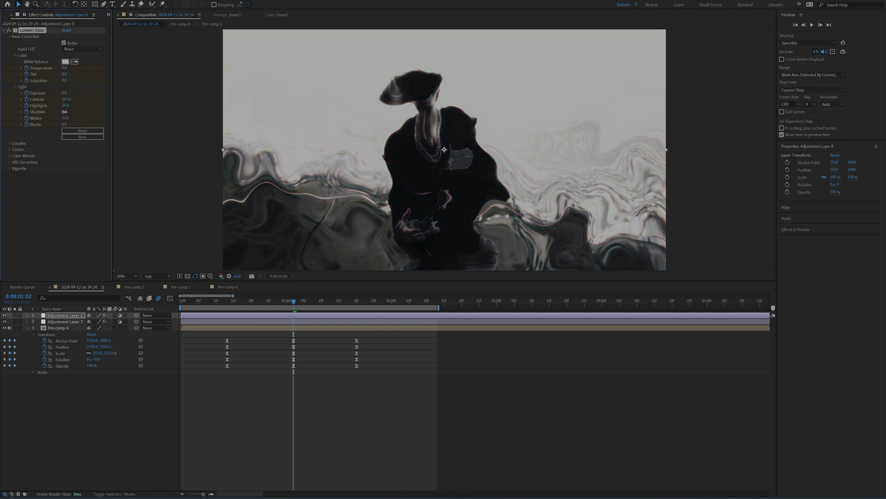
drag(64, 124, 10, 132)
click(50, 207)
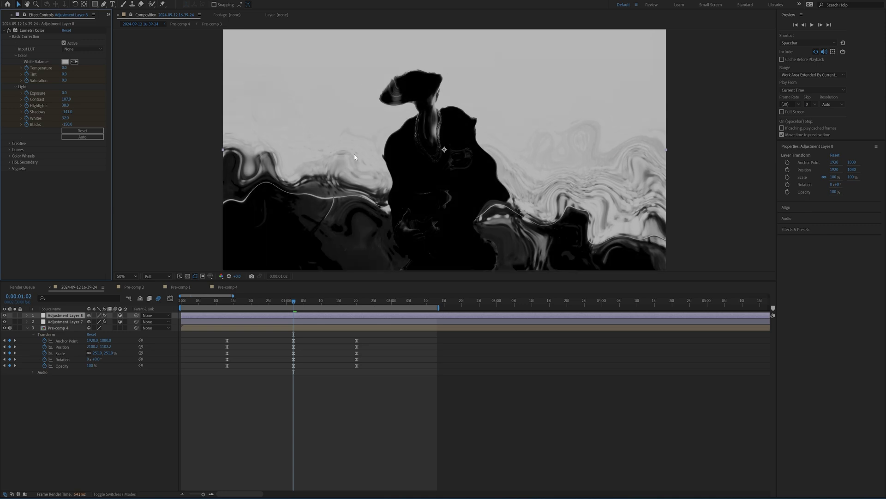
At 0:00:00:16, set Lumetri Contrast, Highlights, Shadows, Whites and Blacks to 0 and Saturation to 100
click(237, 304)
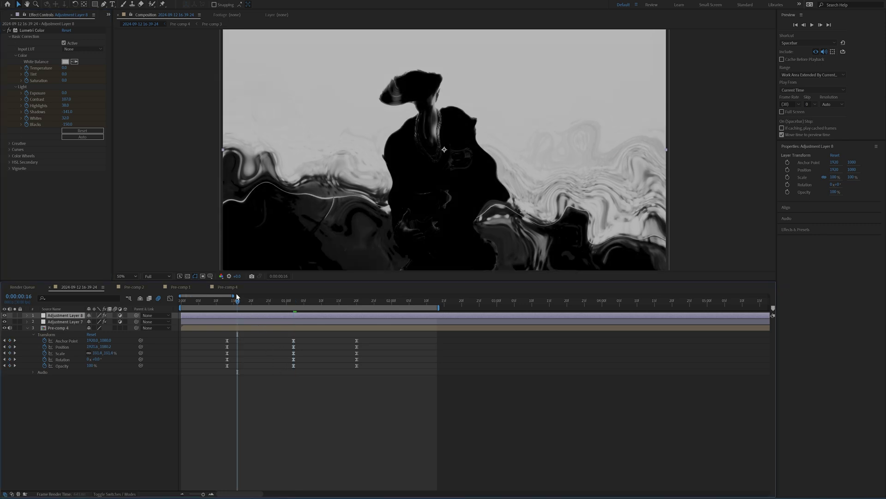
click(66, 99)
text(0)
key(Return)
click(68, 106)
text(0)
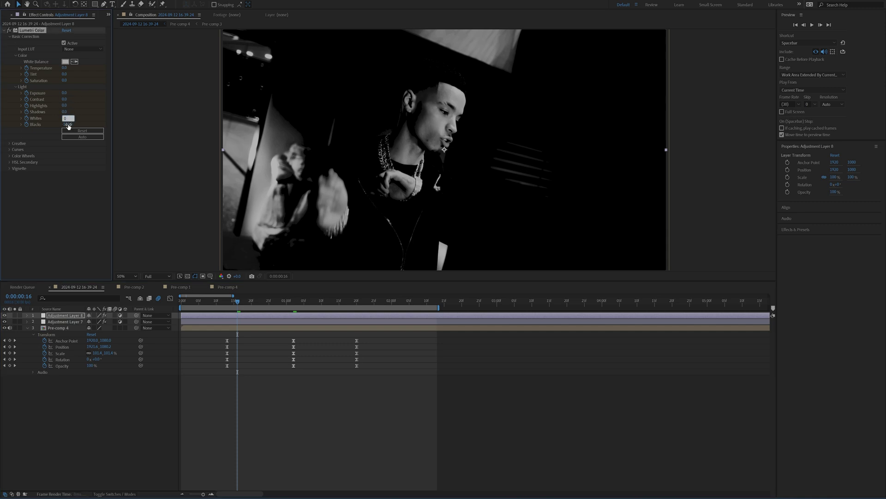
click(68, 124)
text(0)
click(65, 152)
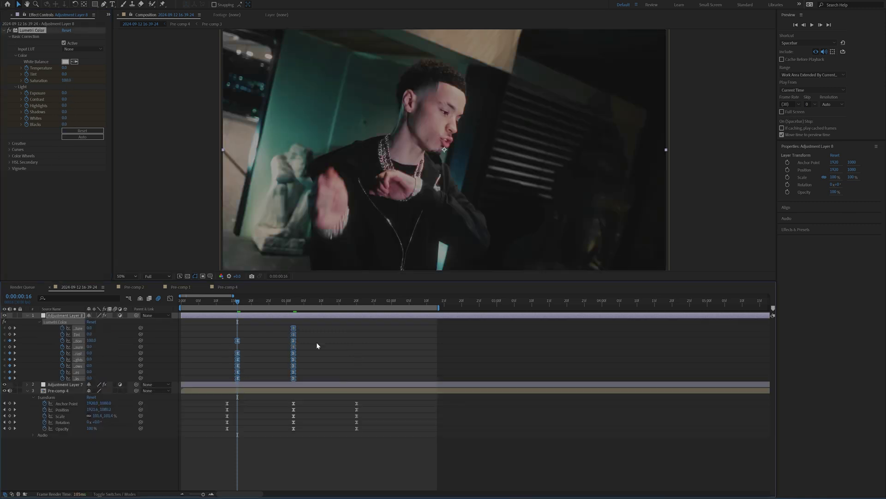
Copy the Lumetri keyframes from 0:00:00:16 and paste them at 0:00:01:19
drag(223, 326, 242, 384)
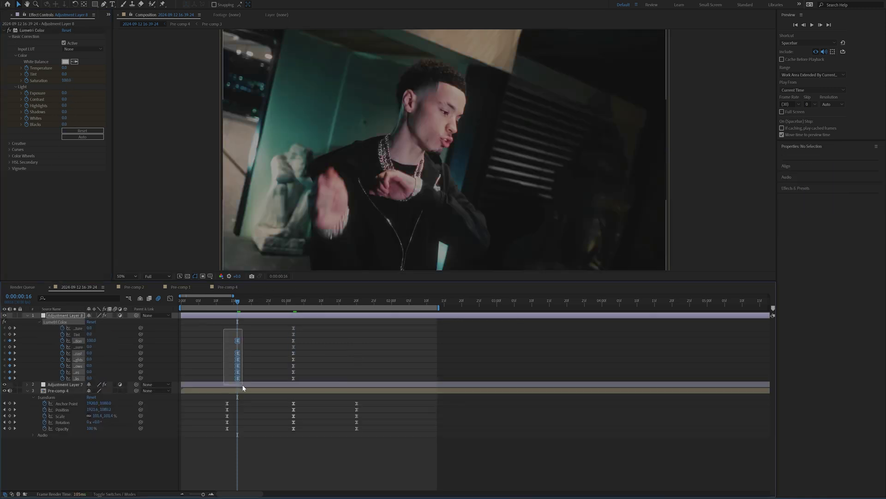
click(352, 300)
key(ctrl+v)
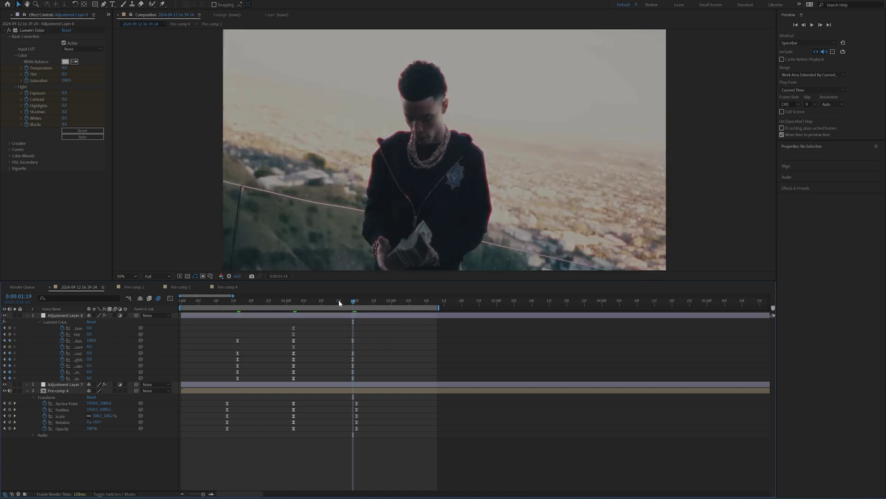
Apply S_Flicker to the Lumetri adjustment layer and keyframe Amplitude at 0.2000 at 0:00:01:02 and 0 at 0:00:00:21 and about 0:00:01:16
drag(338, 301, 293, 301)
click(433, 92)
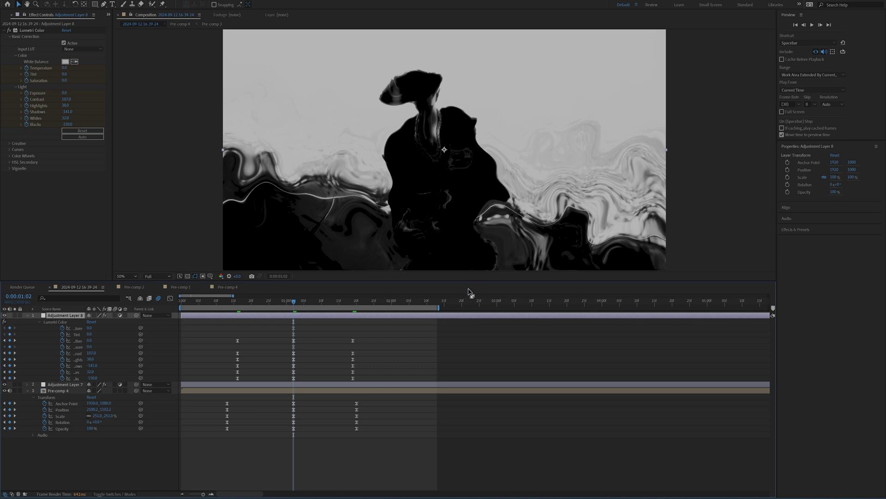
key(ctrl+space)
text(flick)
key(Return)
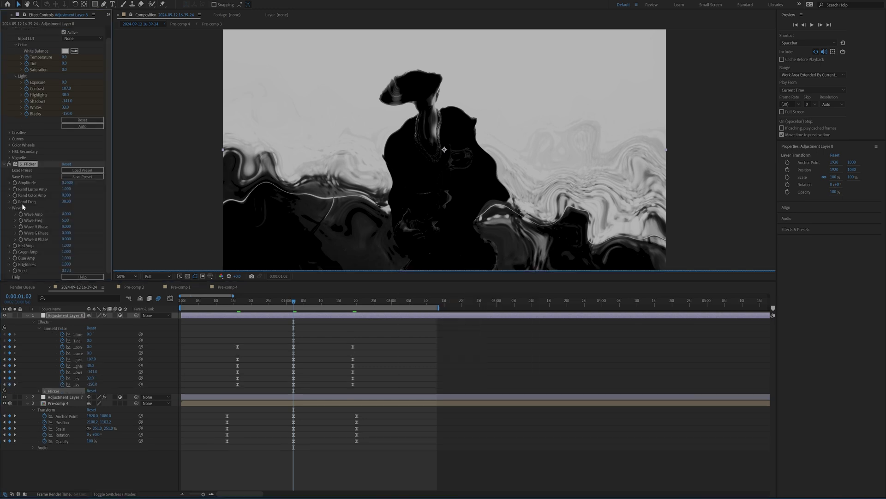
click(251, 300)
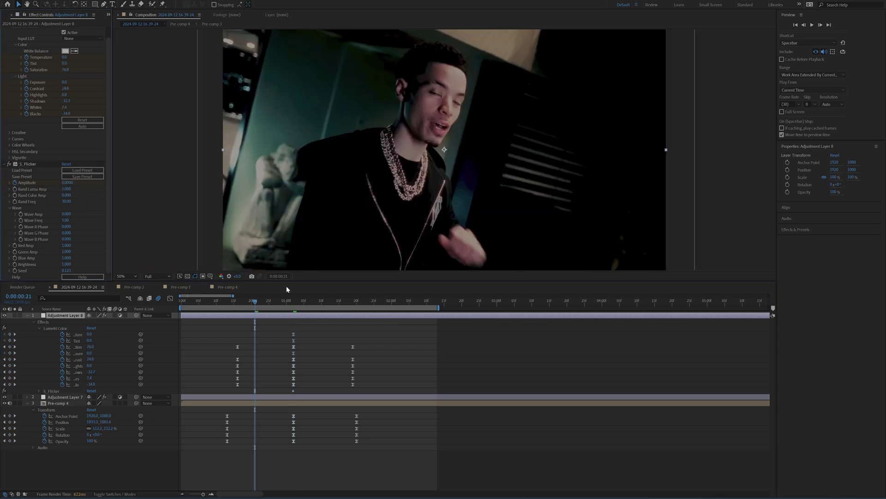
click(343, 305)
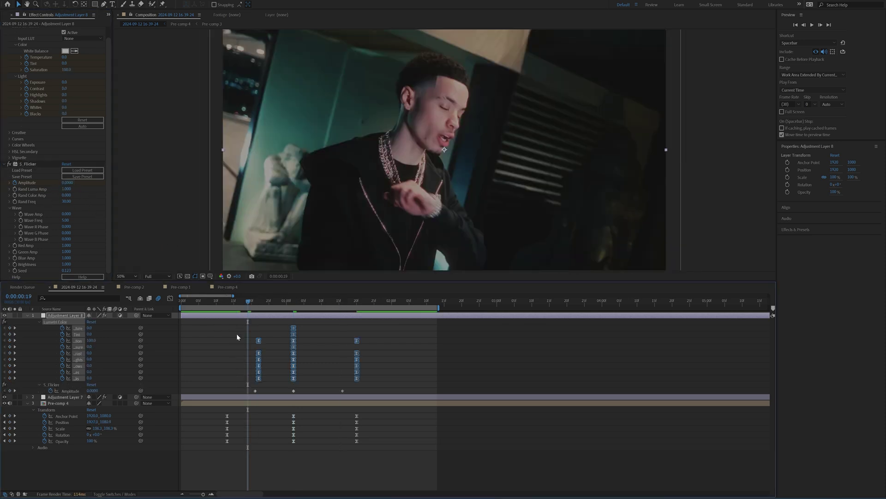
drag(236, 337, 383, 379)
click(171, 299)
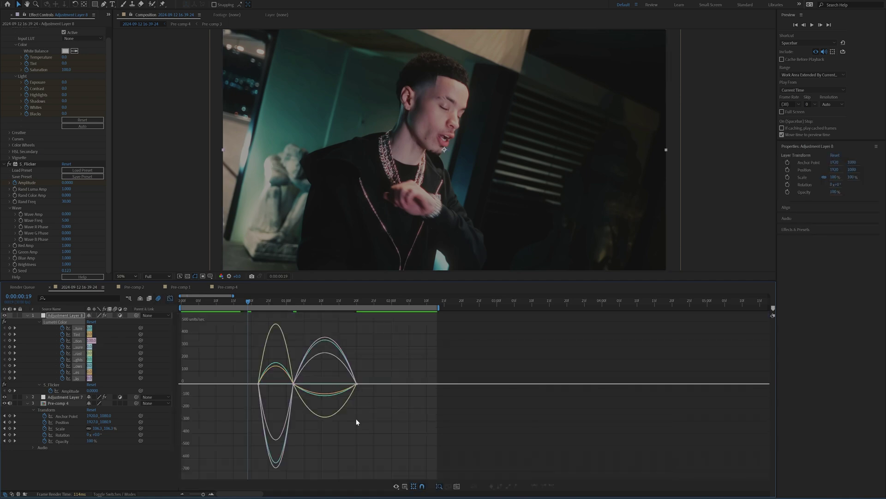
drag(325, 368, 398, 408)
drag(346, 384, 323, 407)
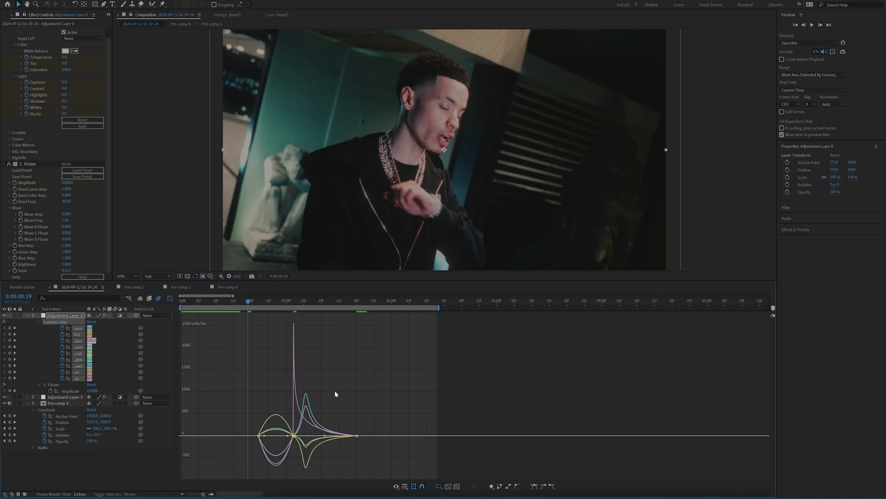
key(ctrl+z)
Move the first set of Lumetri keyframes to 0:00:00:17 and the last set to about 0:00:01:26
drag(259, 341, 243, 339)
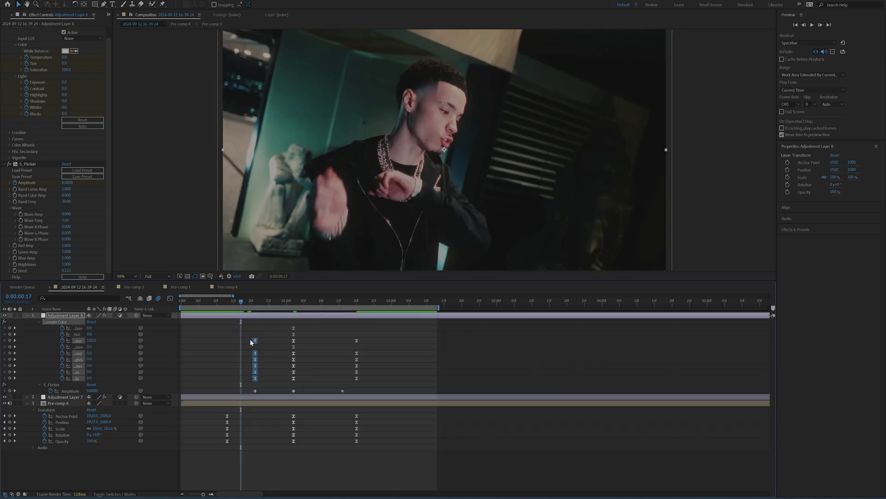
drag(341, 332, 370, 379)
drag(356, 340, 346, 339)
mouse_move(334, 330)
mouse_down()
mouse_move(363, 381)
mouse_move(352, 381)
mouse_up()
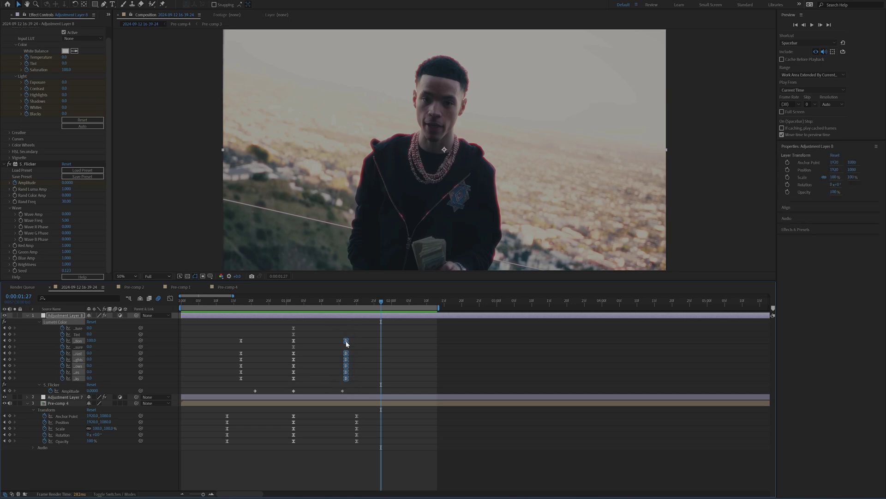
drag(346, 340, 379, 341)
Create another adjustment layer on top and apply the uni.Heatwave effect to it
click(294, 301)
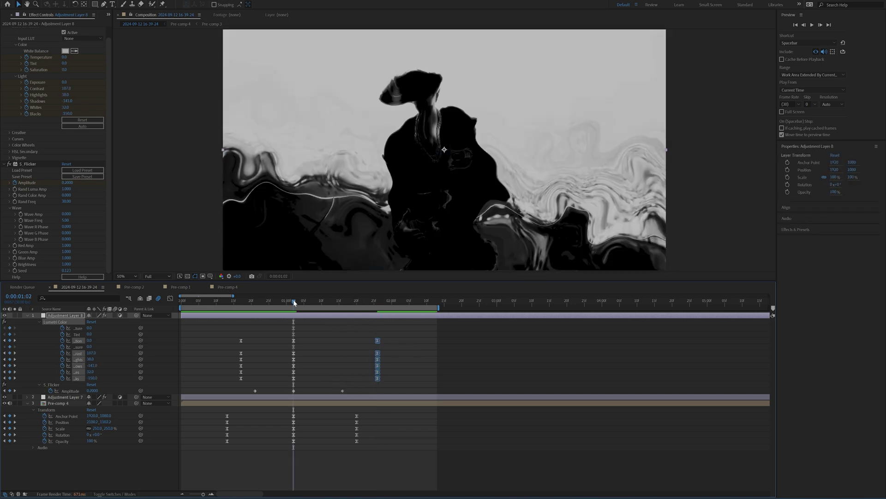
right_click(79, 451)
mouse_move(110, 359)
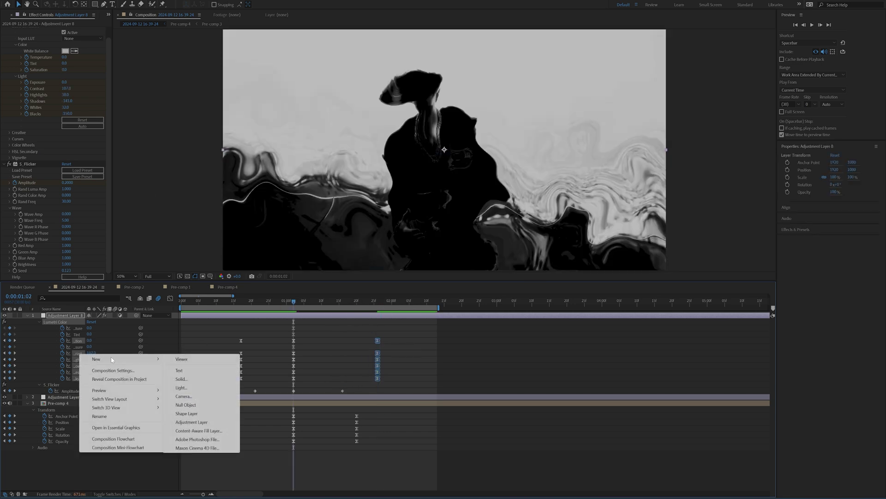
click(194, 422)
key(ctrl+space)
text(heat)
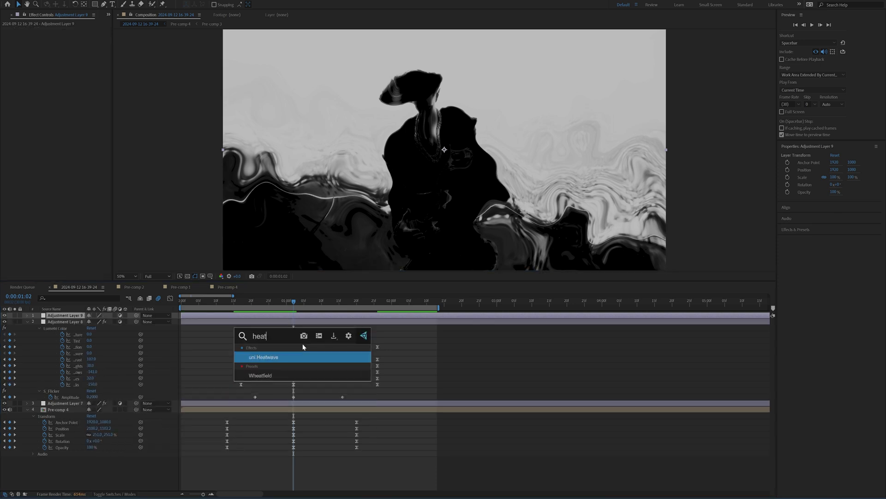
key(Return)
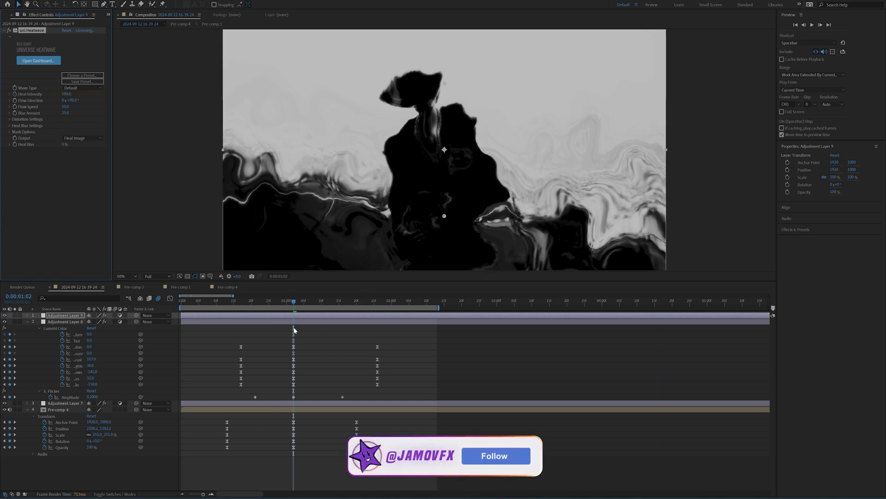
Keyframe Heatwave's Heat Intensity and Blur Amount at 0:00:01:02, and set both to 0 at 0:00:01:17
click(14, 112)
key(u)
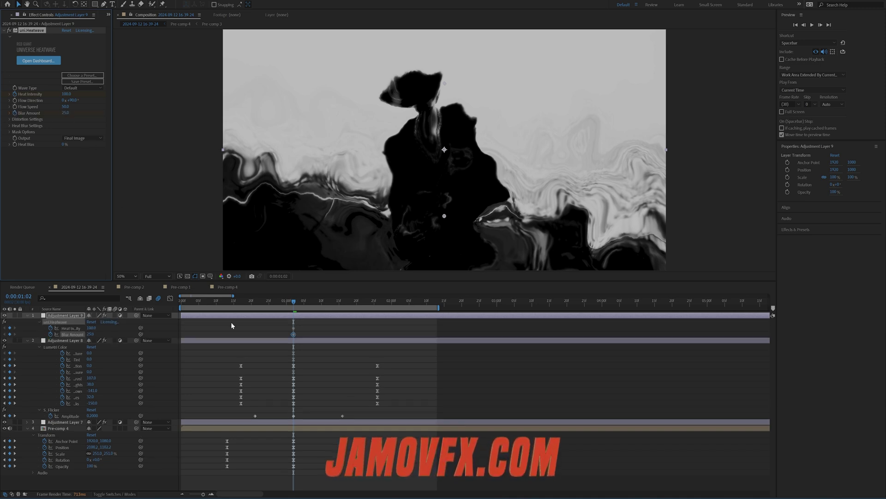
click(231, 325)
drag(296, 301, 346, 301)
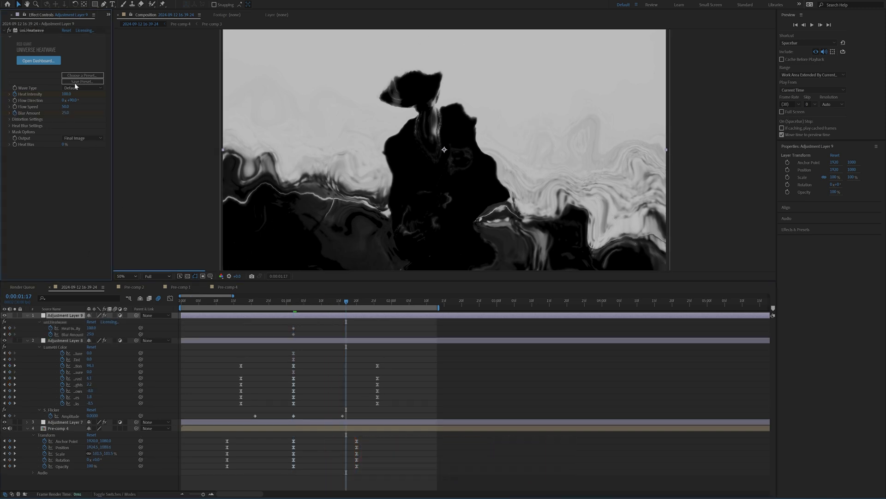
click(65, 113)
text(0)
click(65, 199)
Set Heatwave's Blur Amount and Heat Intensity to 0 at 0:00:00:17
click(241, 301)
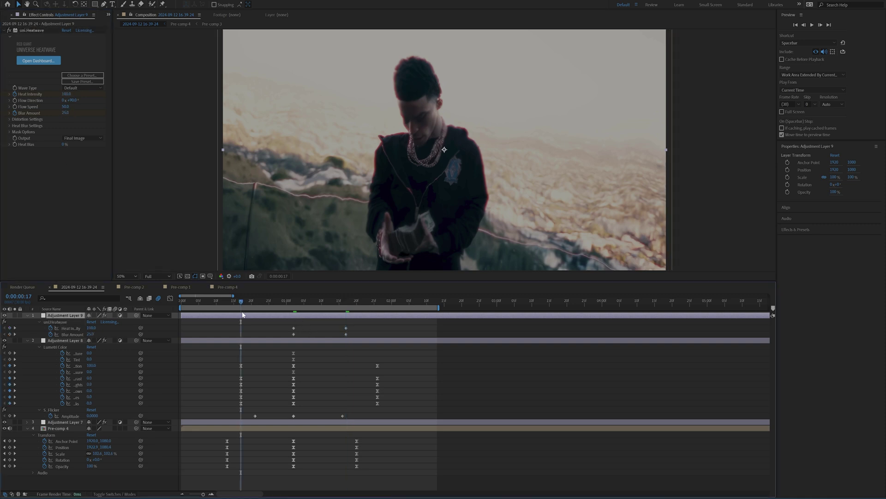
click(65, 113)
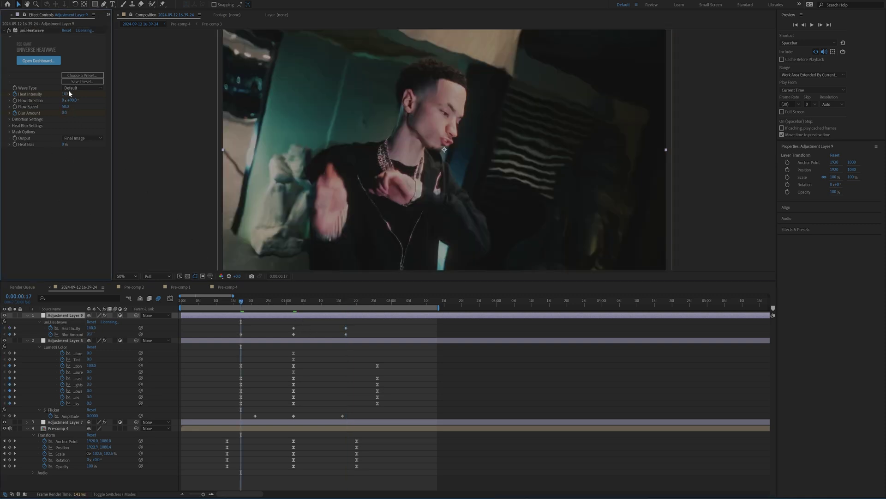
click(64, 185)
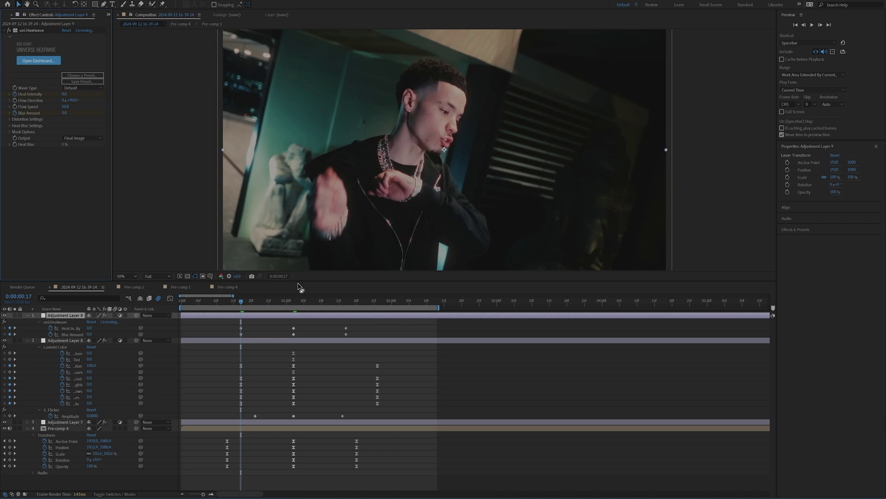
Apply Easy Ease to the Heatwave keyframes, move the outer ones to about 0:00:00:22 and 0:00:01:24, and adjust their speed graph
drag(354, 324, 269, 332)
key(F9)
click(346, 331)
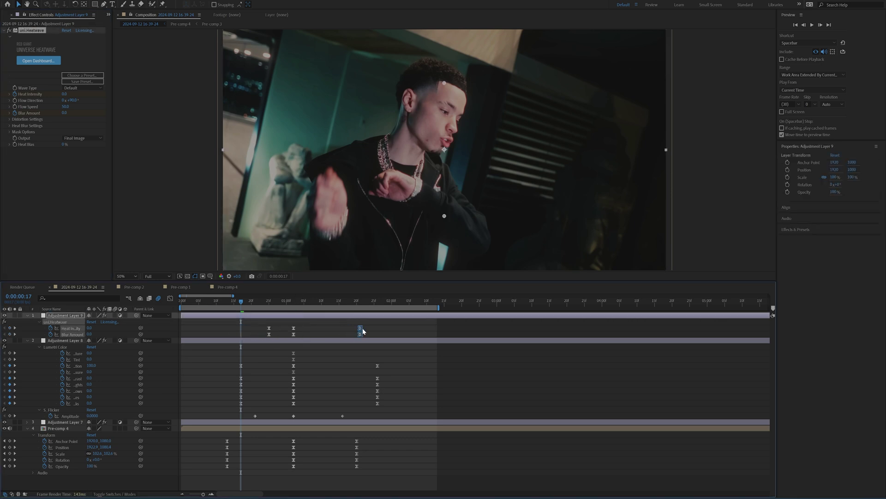
drag(362, 329, 250, 338)
click(170, 298)
drag(273, 441, 274, 442)
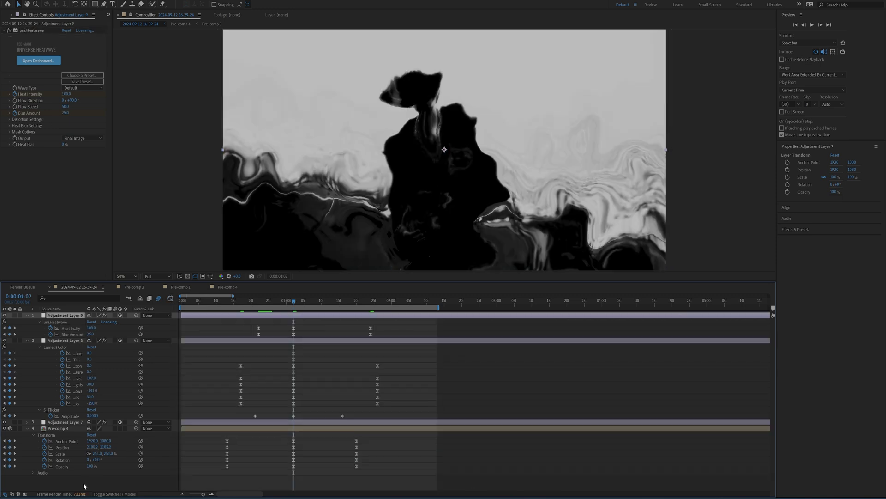
Create a new adjustment layer on top and find the RSMB effect to apply to it
right_click(84, 482)
mouse_move(128, 391)
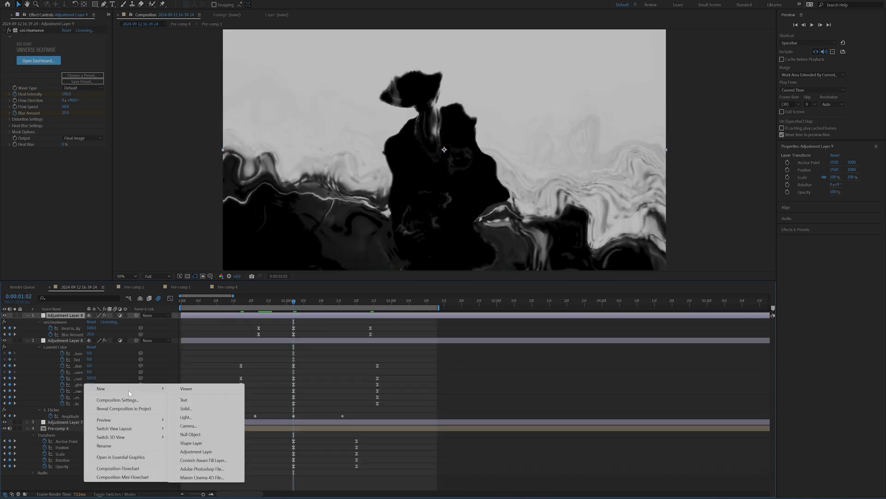
click(206, 451)
key(ctrl+space)
text(rsm)
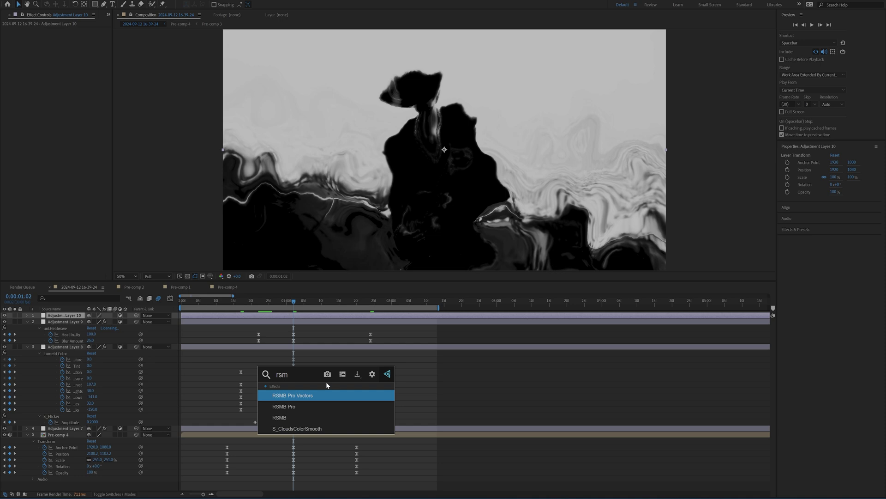
text(b)
key(Down)
key(Down)
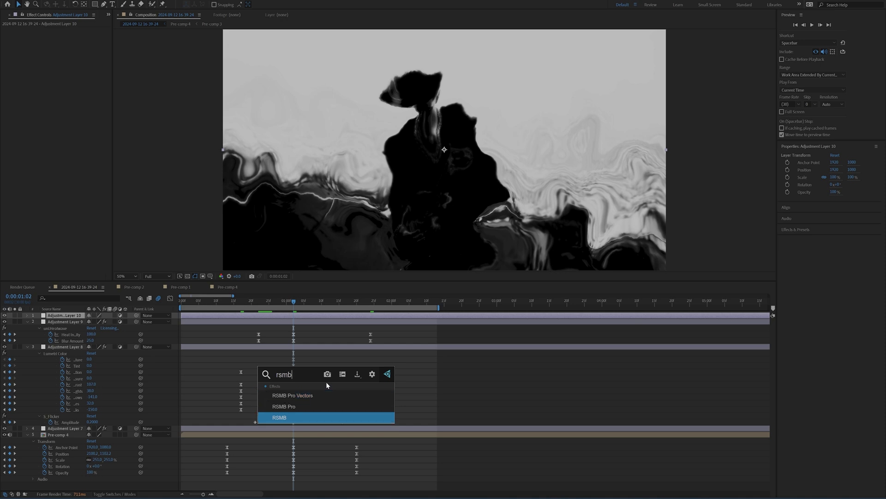